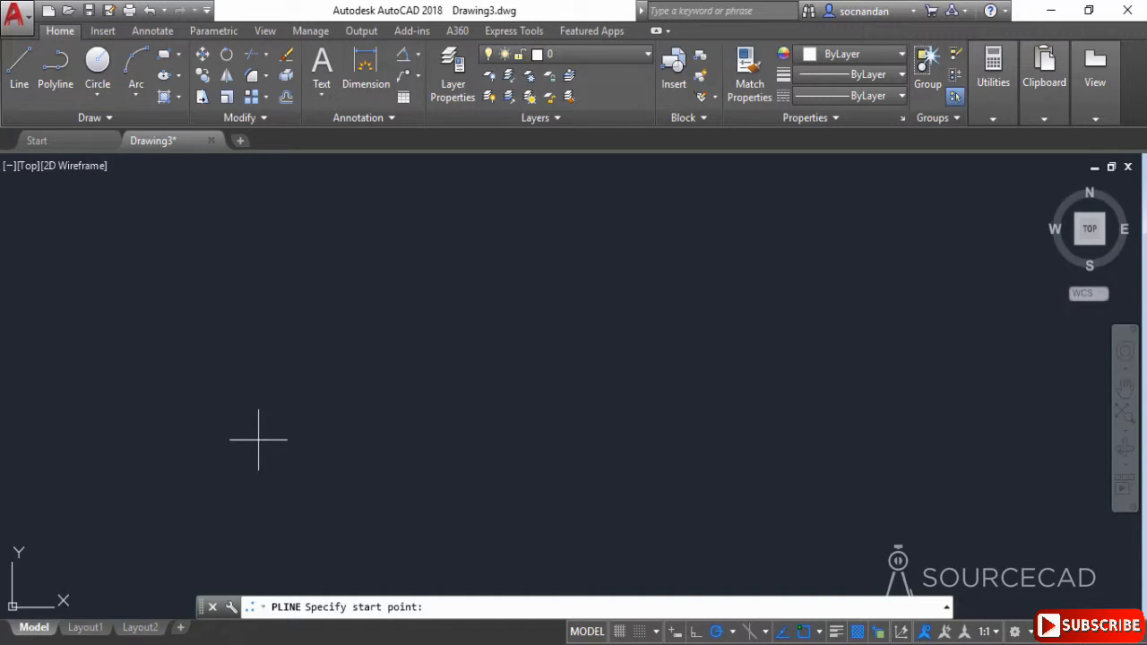
Step: Draw a closed right triangle as a single polyline, with a horizontal base, a vertical right side and a sloping side back to the start
left_click(258, 439)
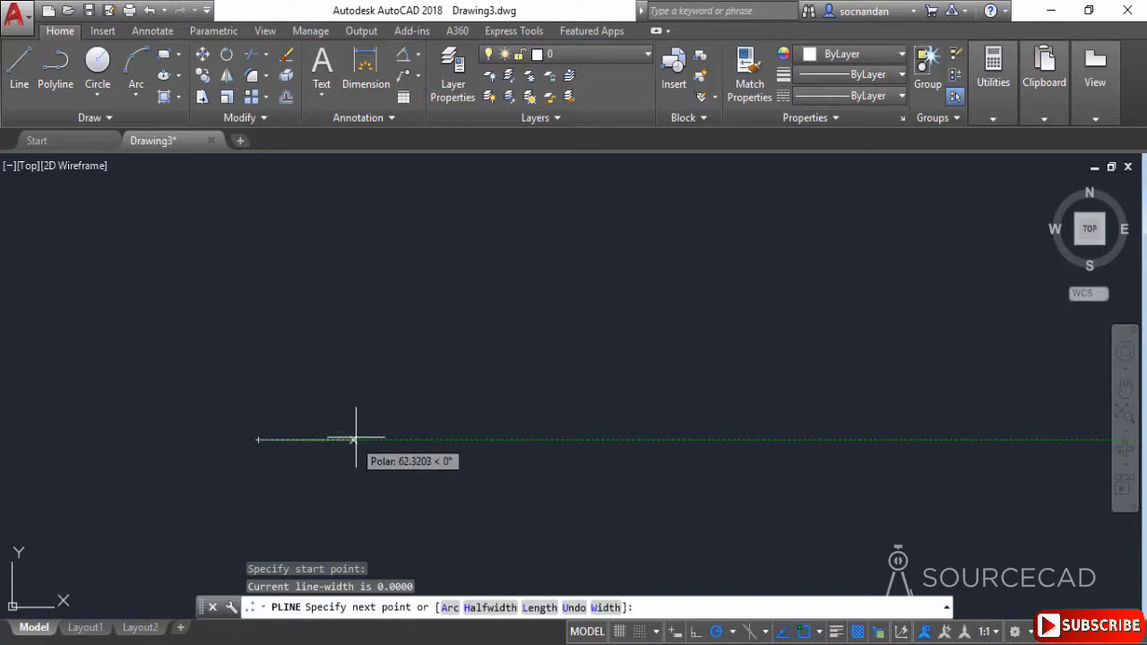
left_click(478, 440)
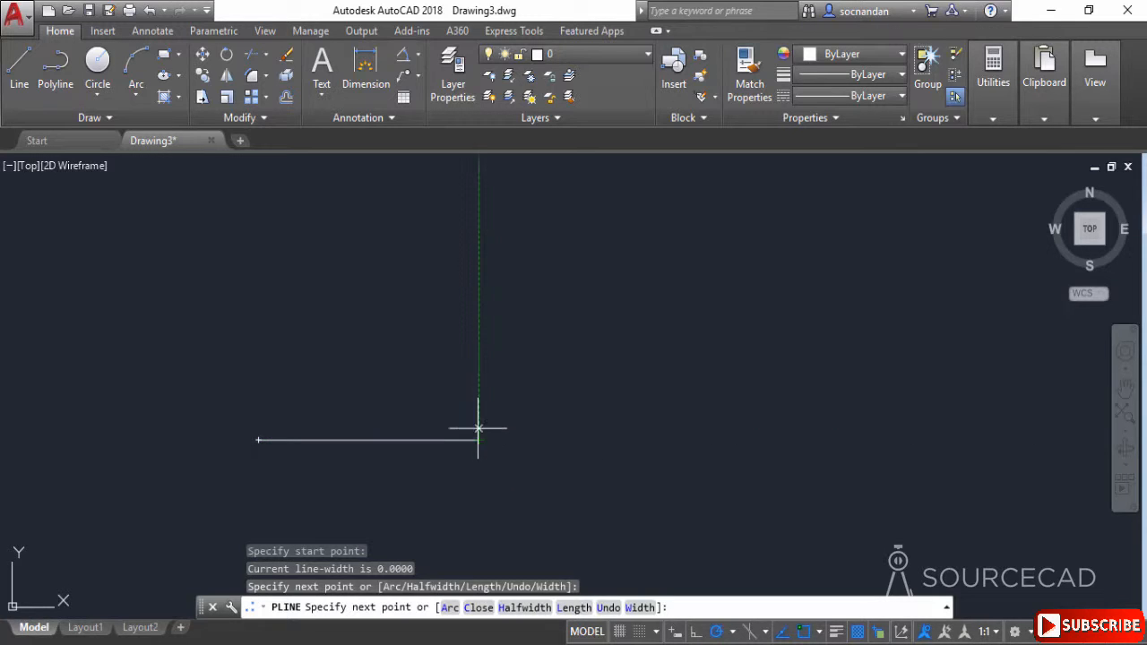
left_click(479, 295)
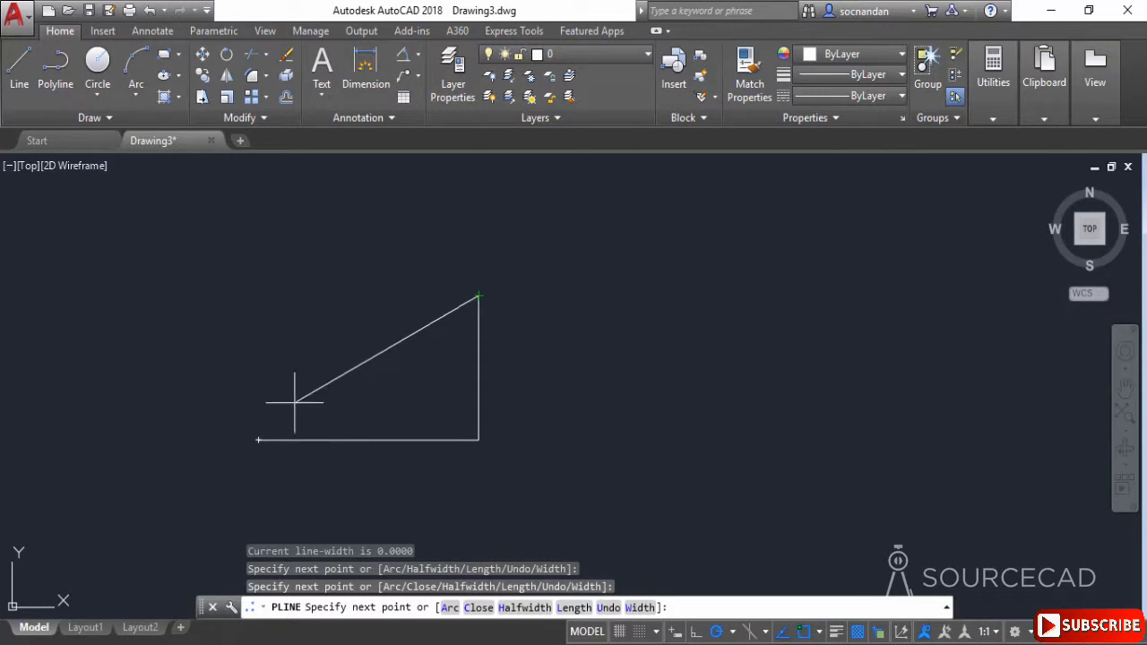
left_click(258, 441)
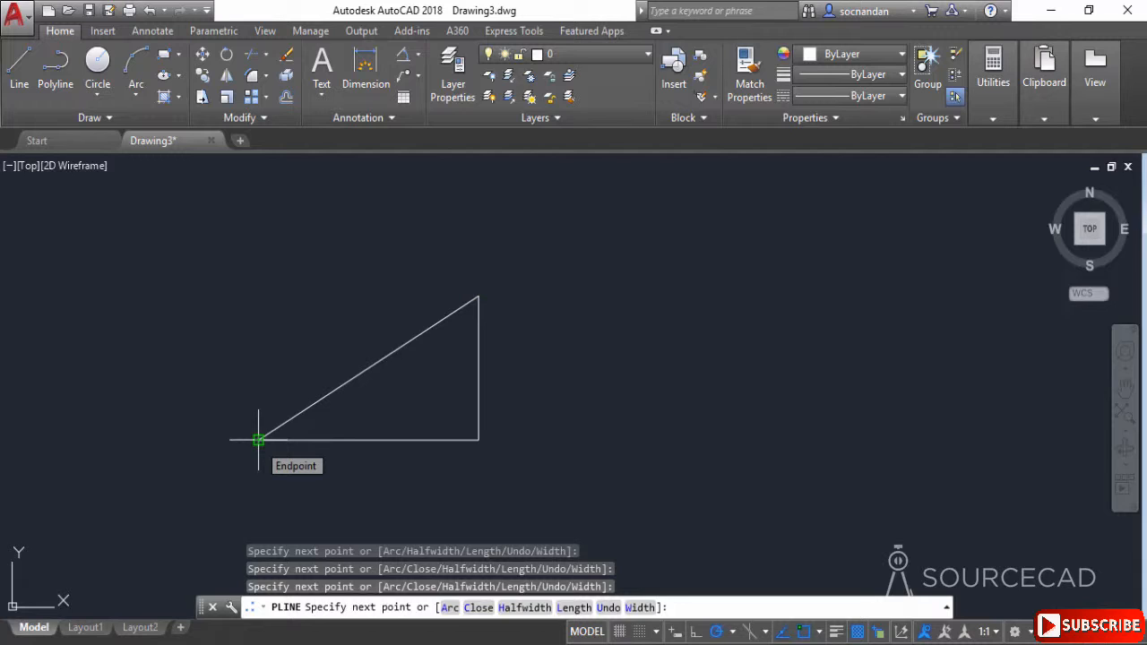
key("Return")
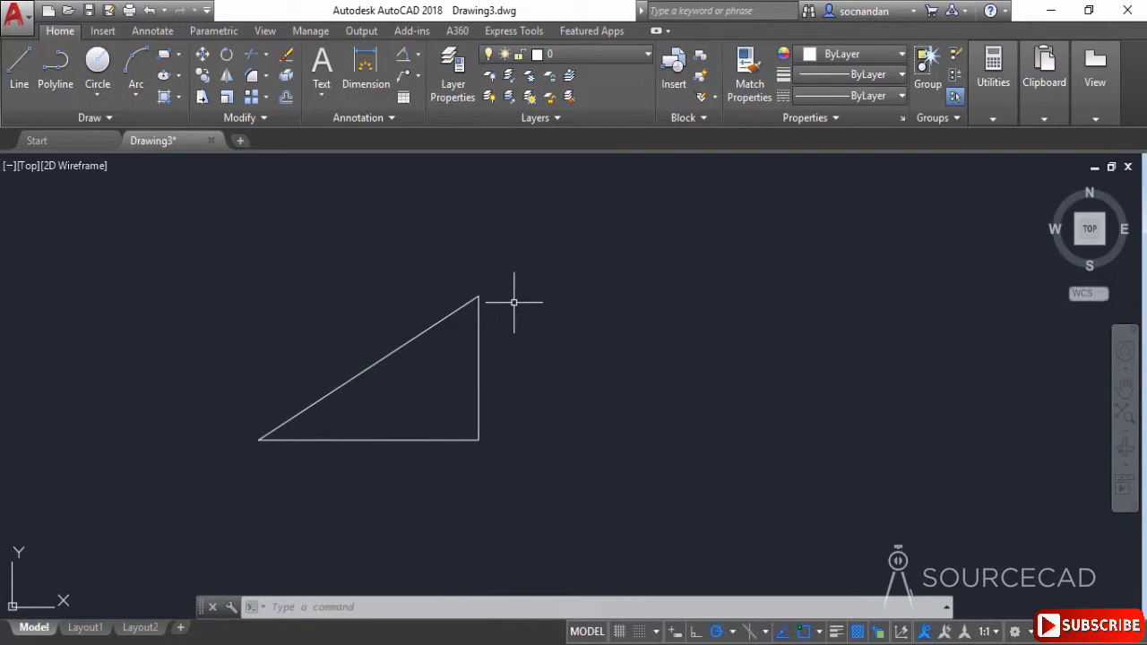
Step: Draw a second right triangle beside the polyline one using the Line command, ending at its own starting point
left_click(22, 81)
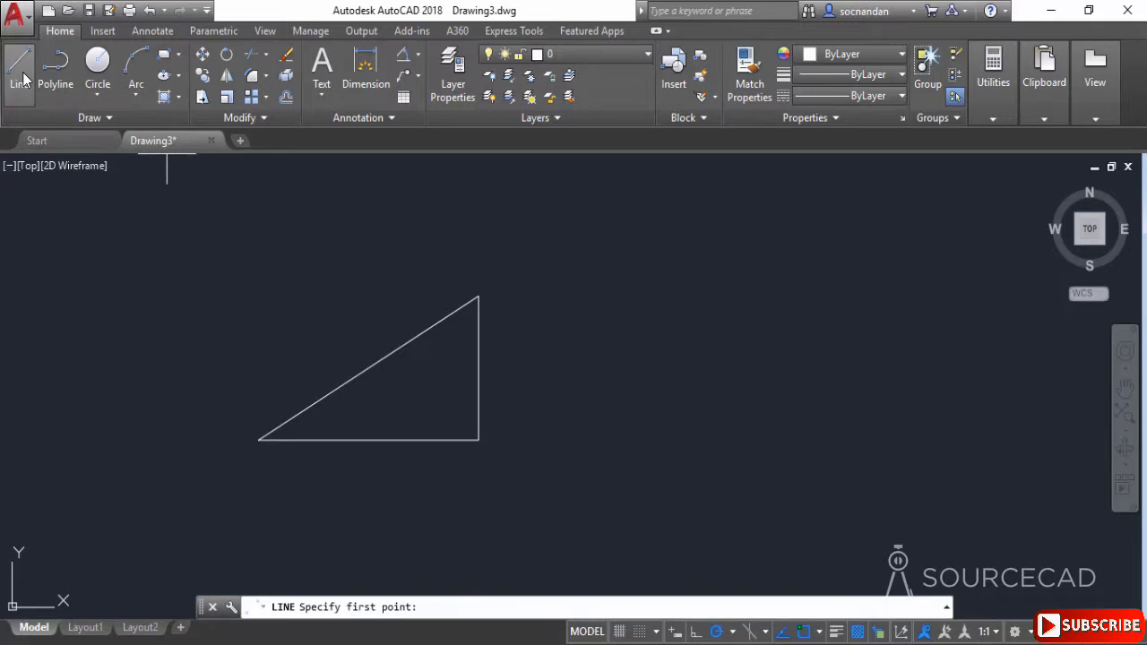
left_click(566, 435)
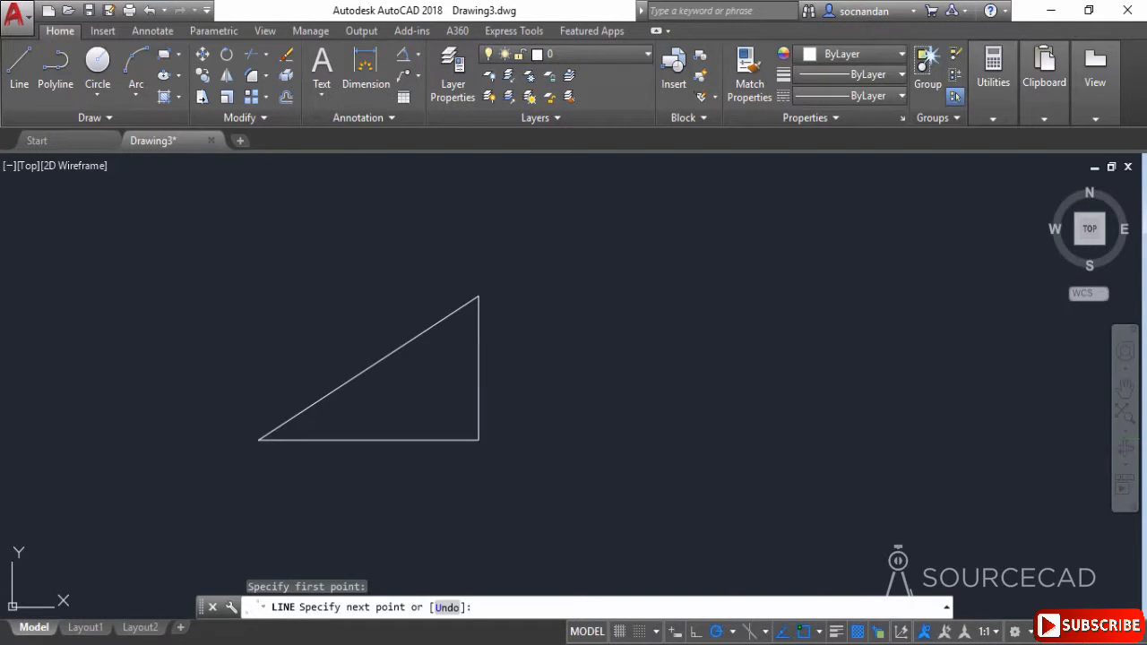
left_click(762, 439)
left_click(761, 286)
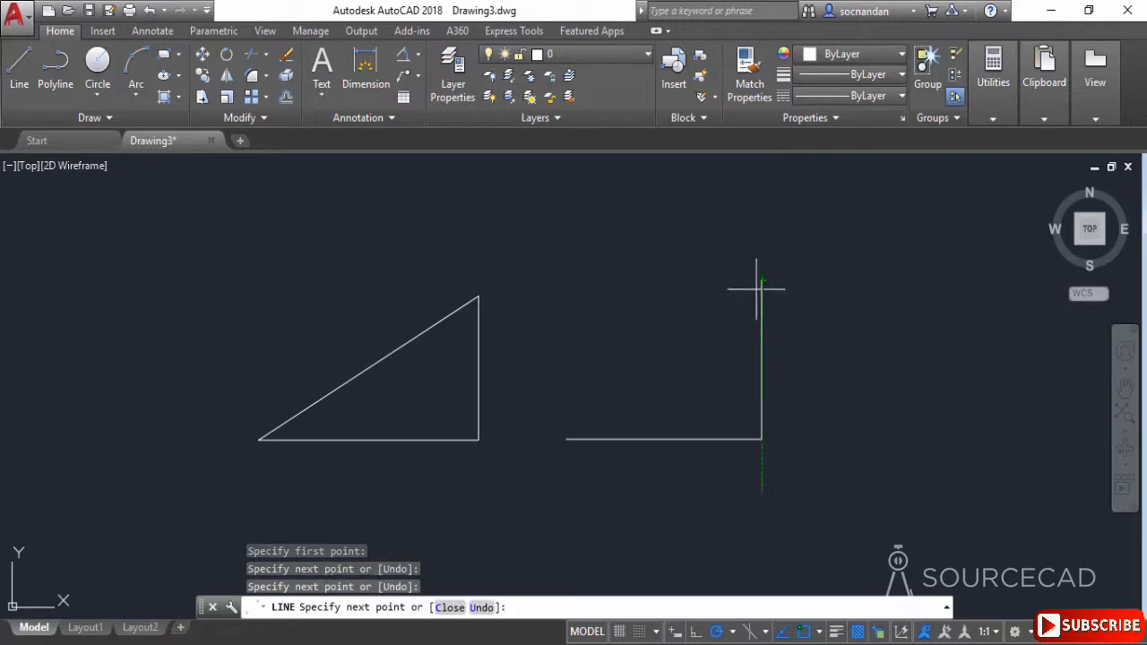
left_click(565, 438)
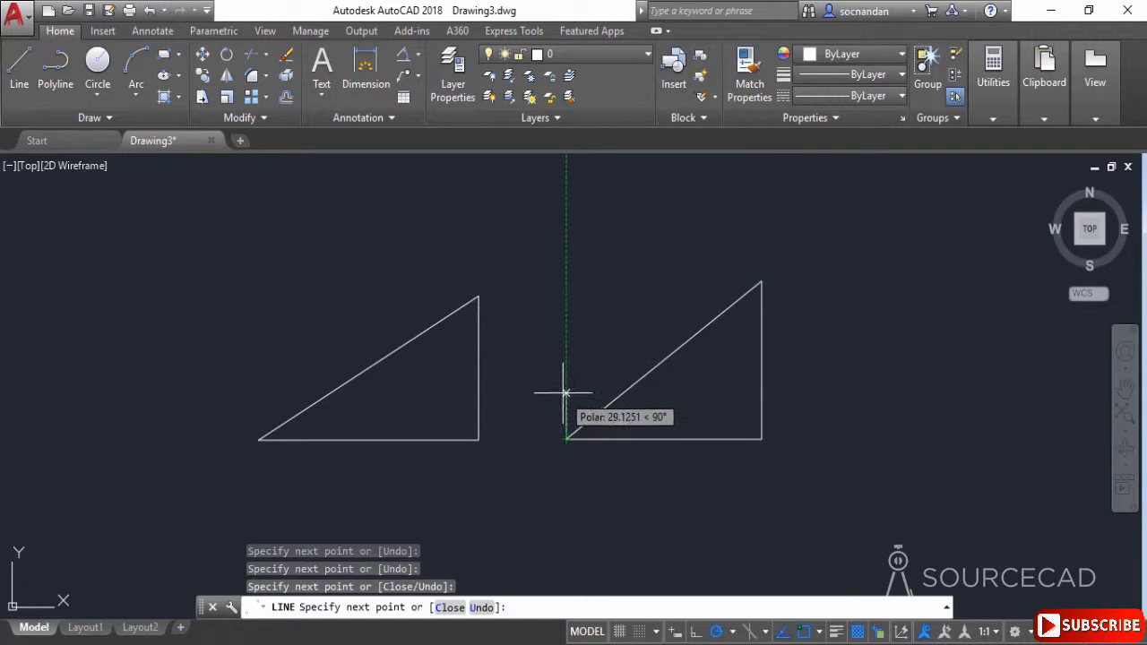
key("Return")
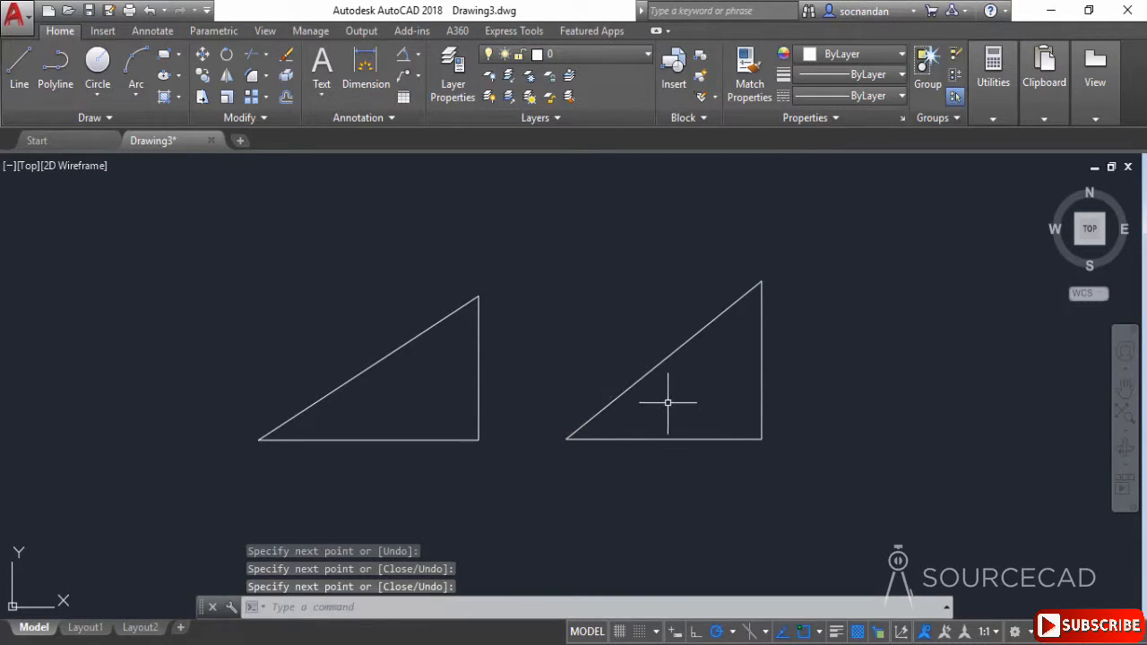
Step: Select the polyline triangle and each of the other triangle's three lines to compare how they are selected, and clear the selection
left_click(478, 320)
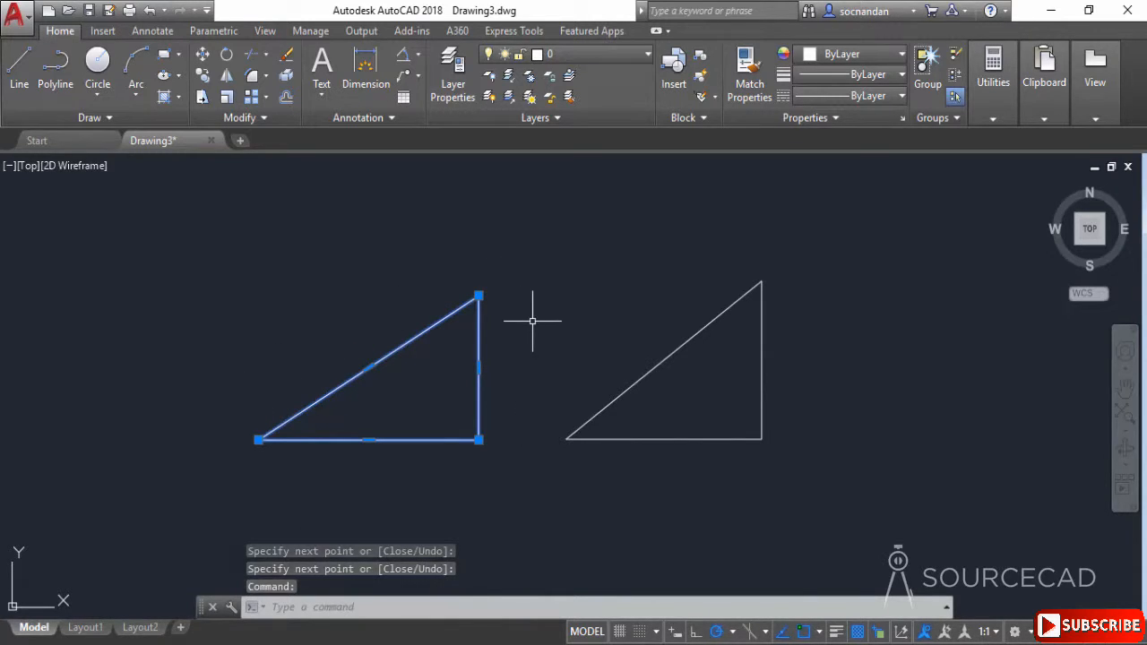
left_click(718, 316)
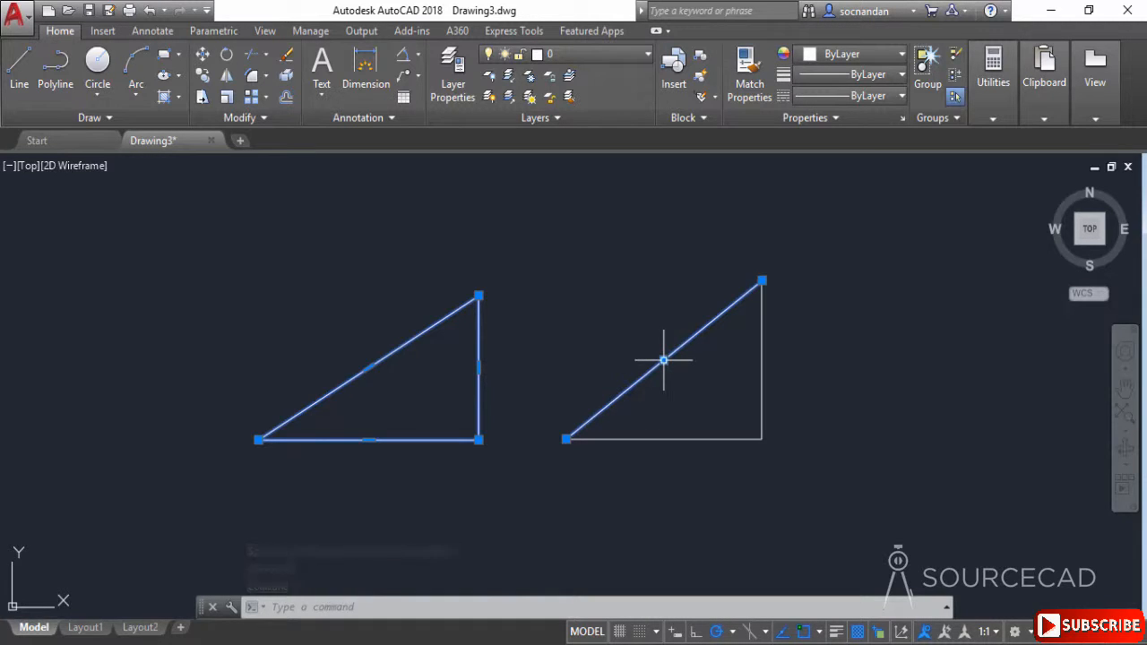
mouse_move(368, 367)
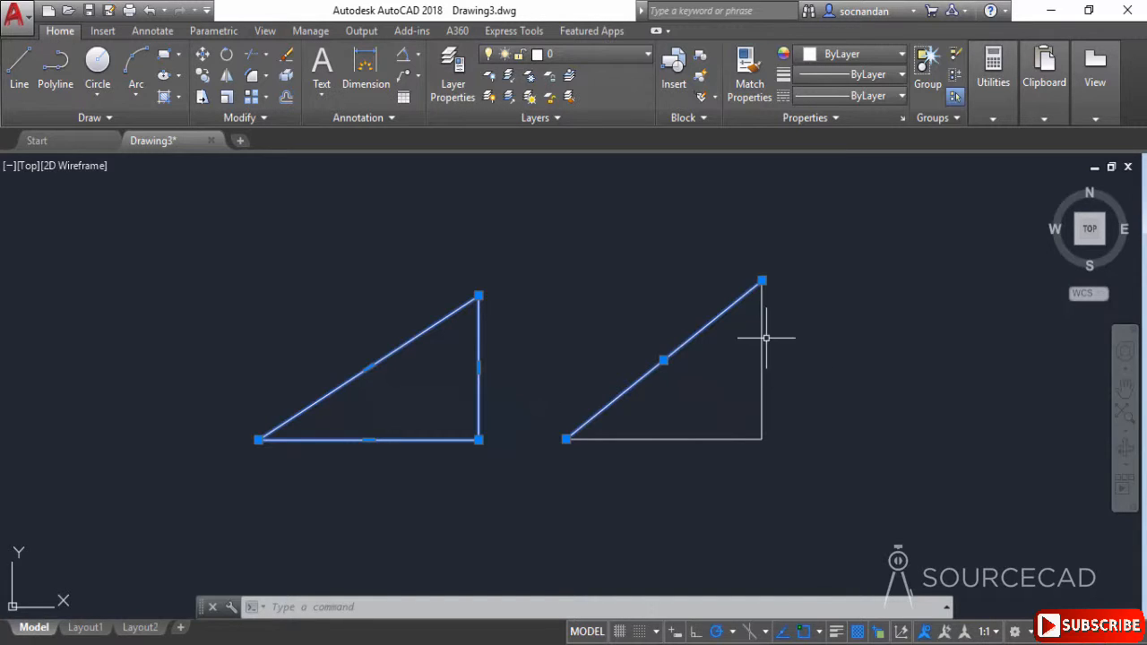
left_click(761, 394)
left_click(713, 439)
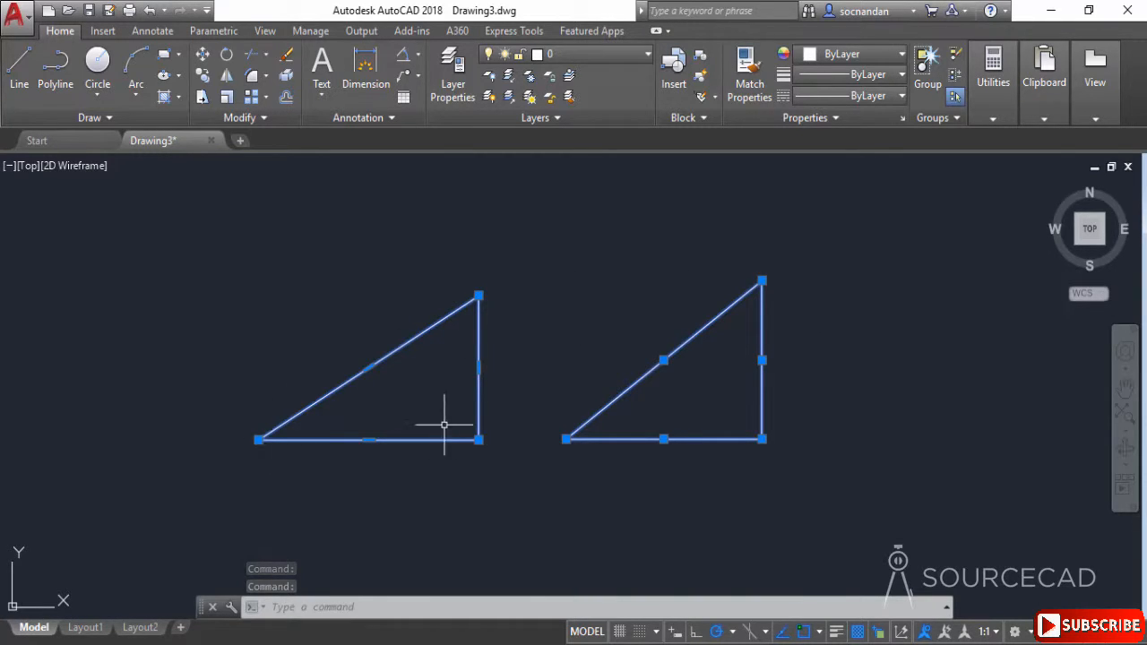
key("Escape")
Step: Select both triangles with a crossing window and erase them
left_click(782, 470)
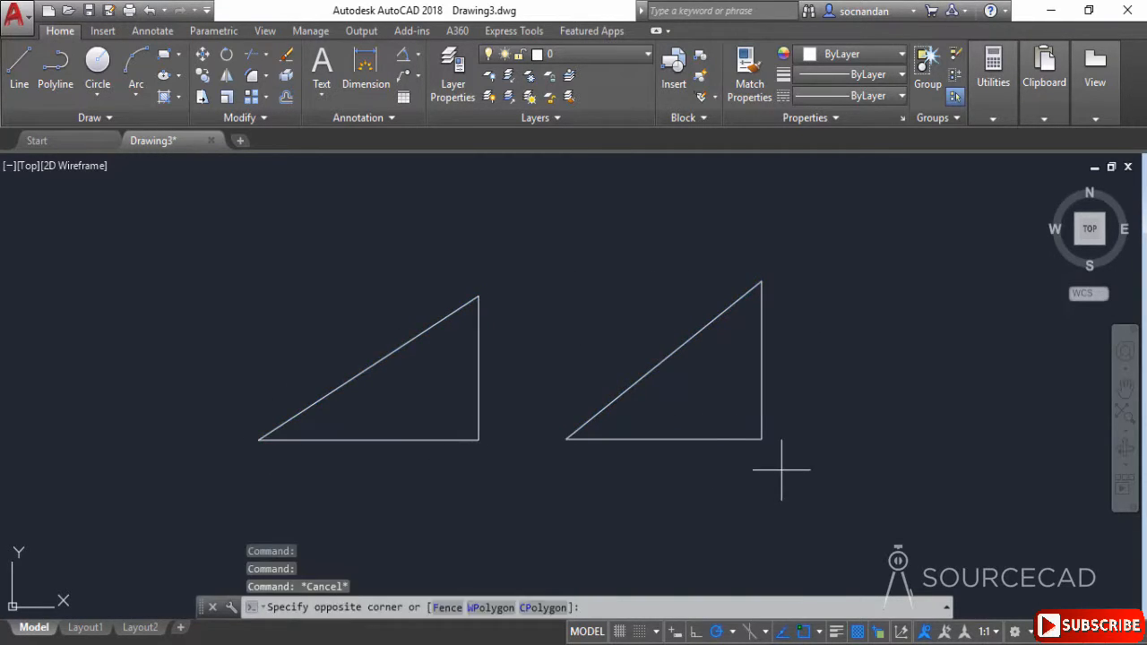
left_click(389, 280)
right_click(374, 242)
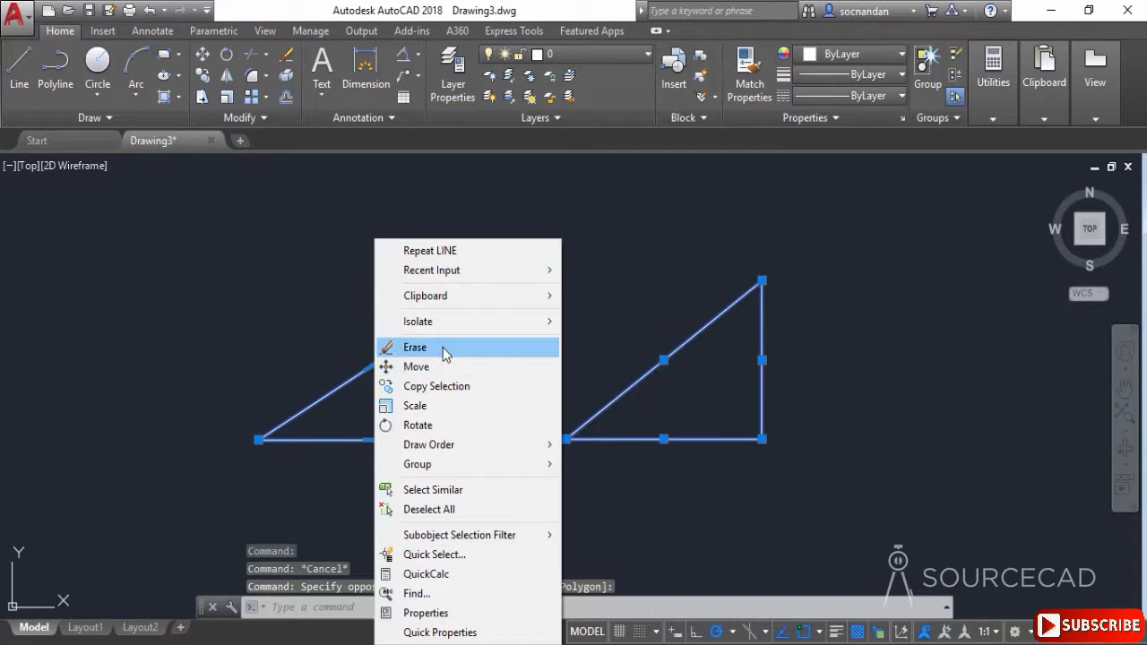
left_click(442, 345)
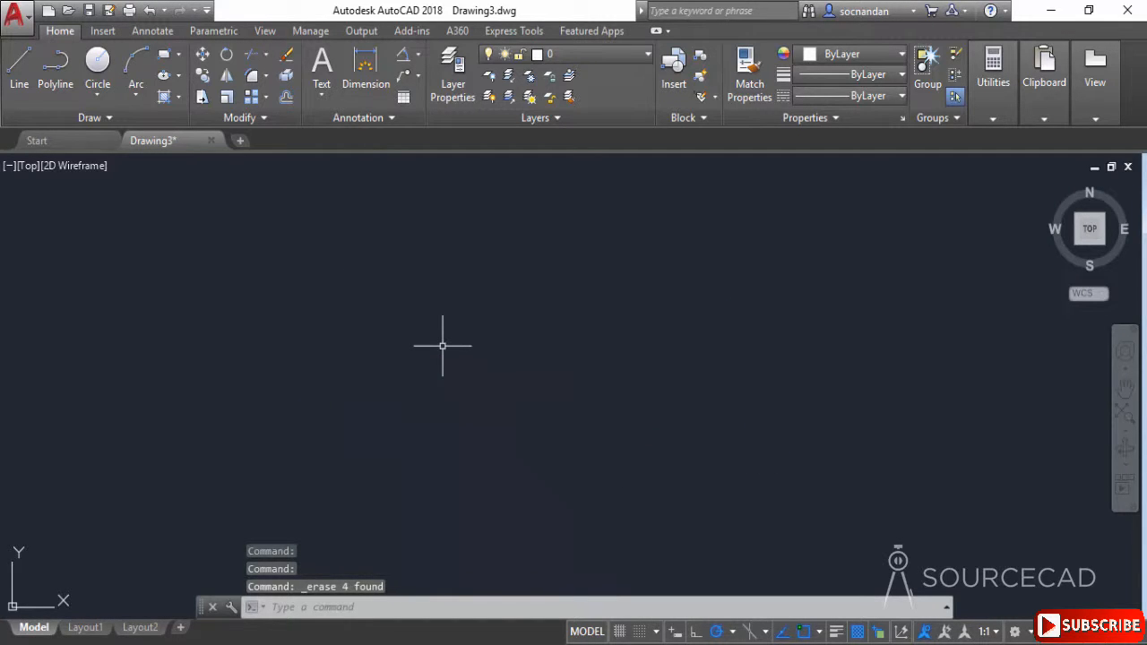
Step: Start a polyline with an upward vertical segment, and continue it with a semicircular arc about 99 units wide, ending level to the right
left_click(54, 67)
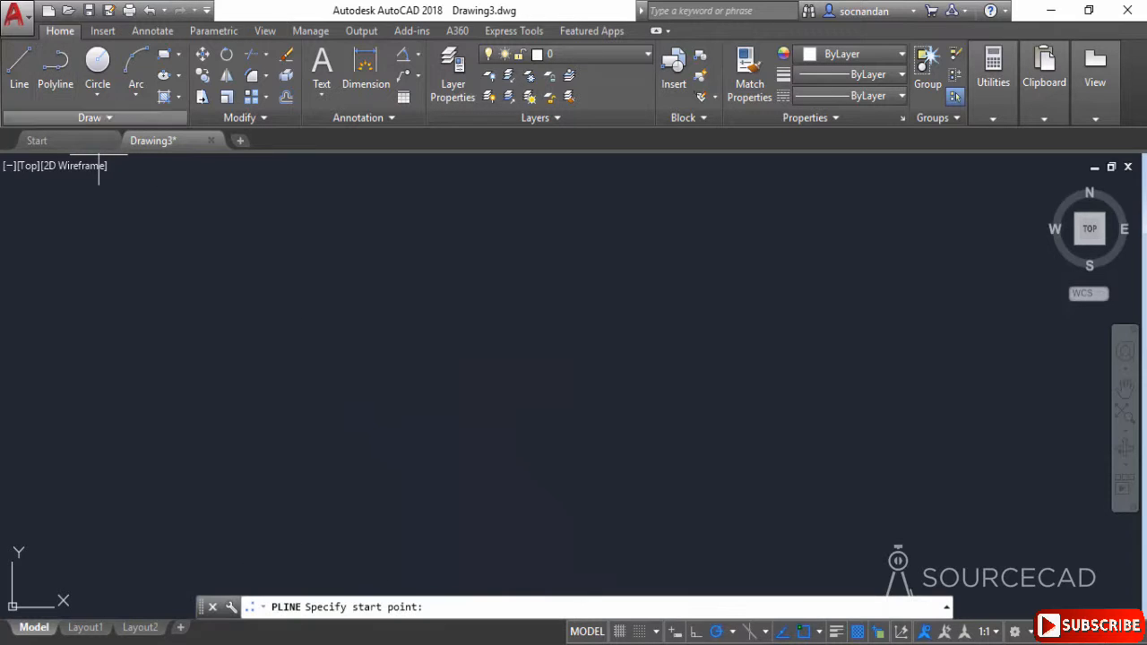
left_click(379, 458)
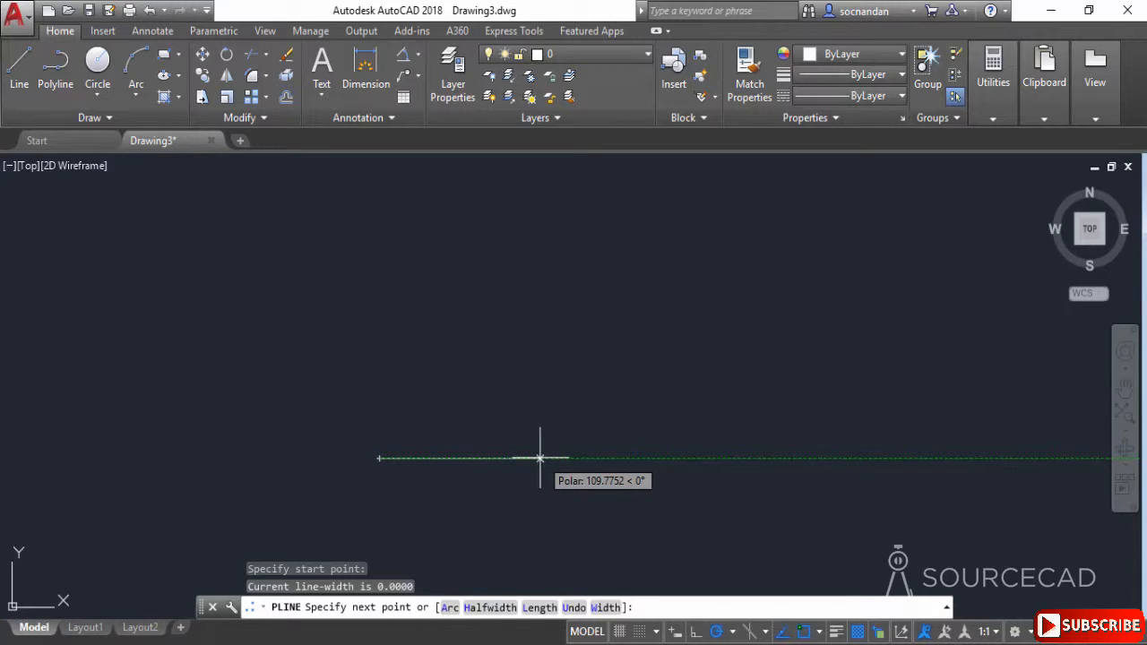
left_click(379, 305)
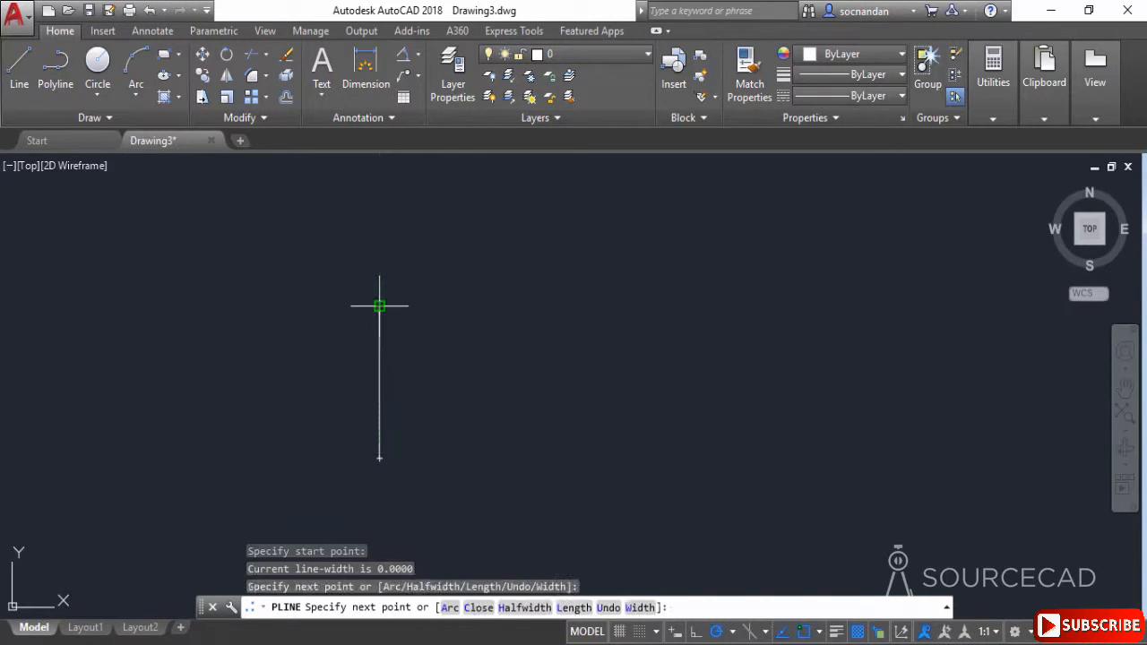
left_click(450, 607)
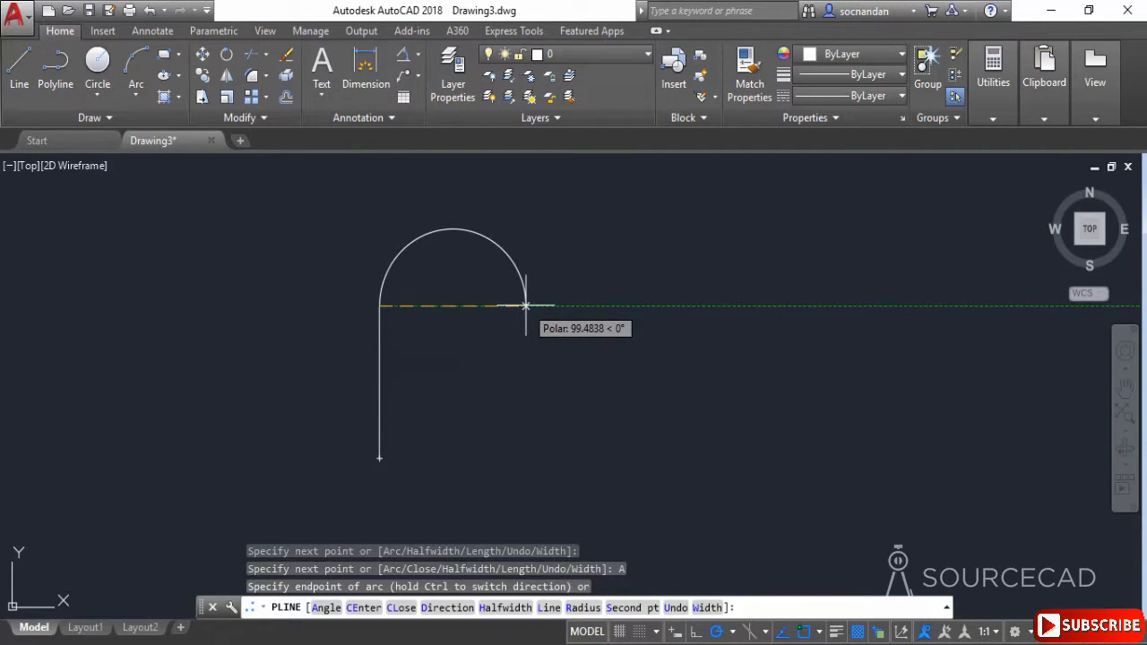
left_click(525, 305)
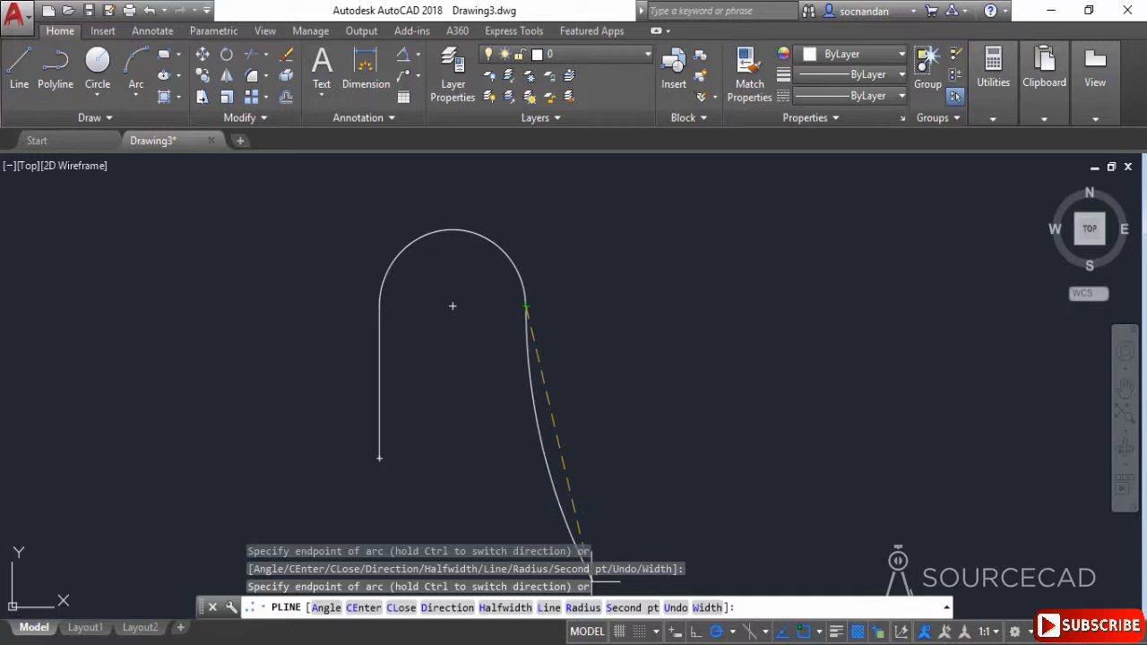
Step: Return the polyline to straight segments and complete the arch shape with a vertical right side and a horizontal base to the starting point
left_click(549, 609)
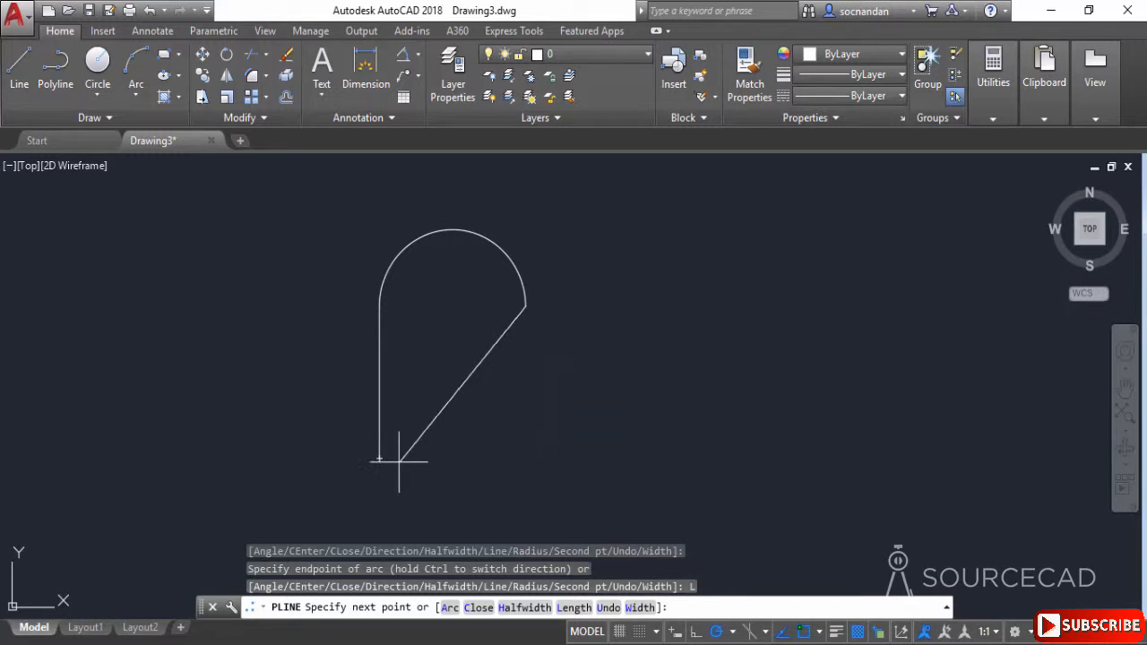
mouse_move(379, 460)
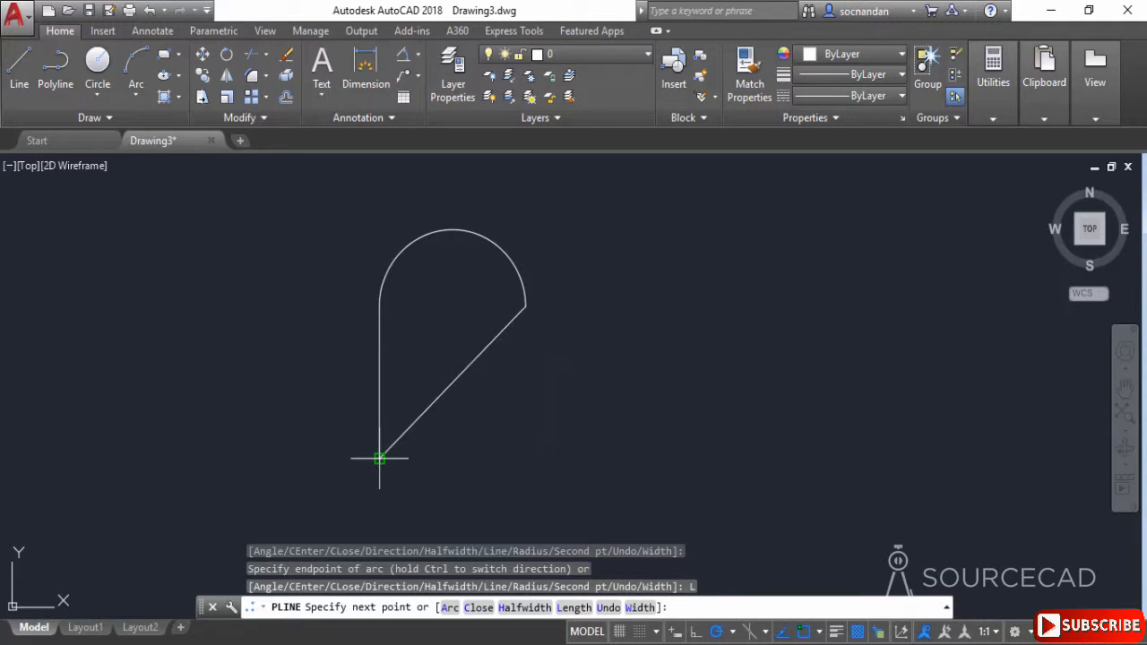
left_click(525, 459)
left_click(380, 459)
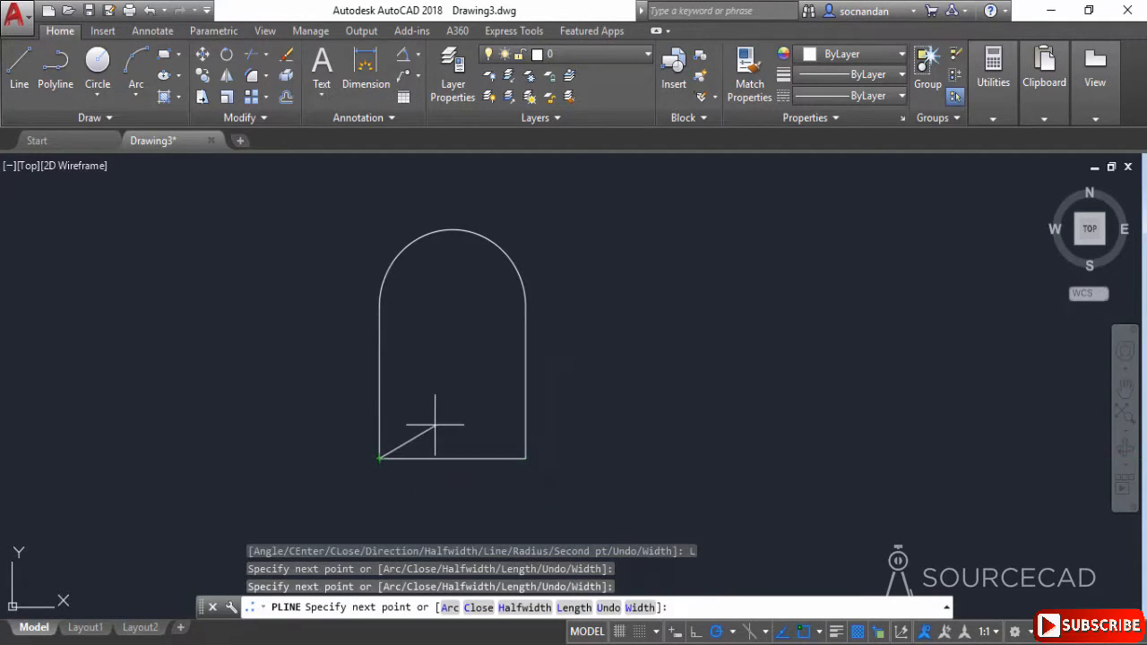
key("Return")
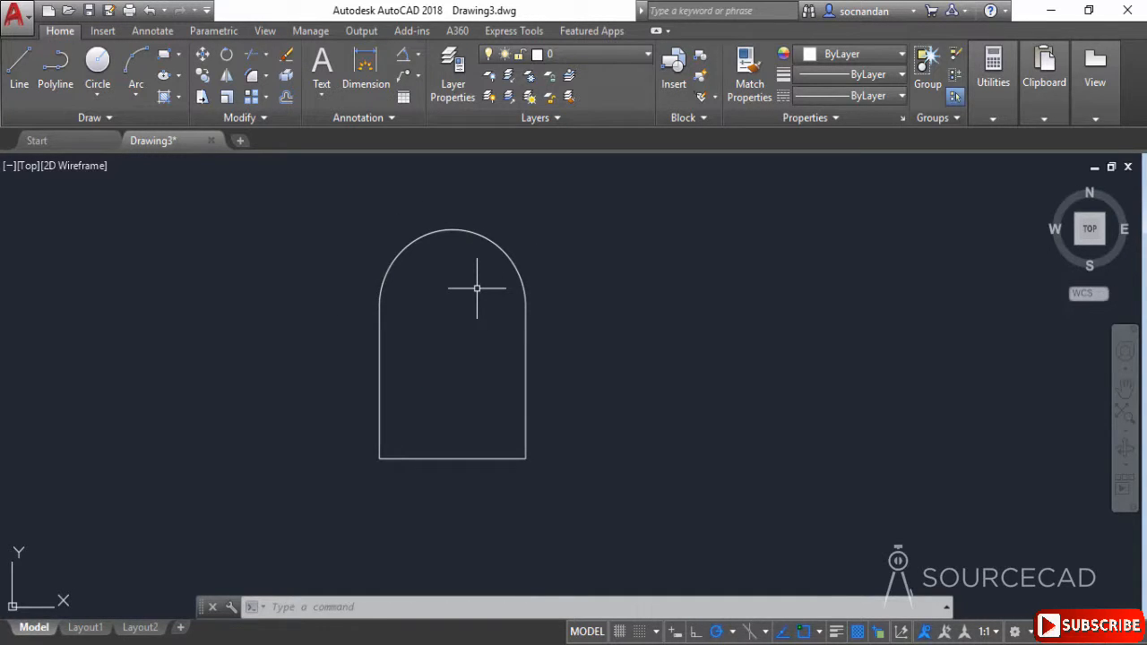
Step: Draw a thick horizontal polyline segment to the right of the arch shape, with starting and ending half-widths of 10
mouse_move(476, 288)
middle_mouse_down()
mouse_move(410, 328)
mouse_move(288, 324)
middle_mouse_up()
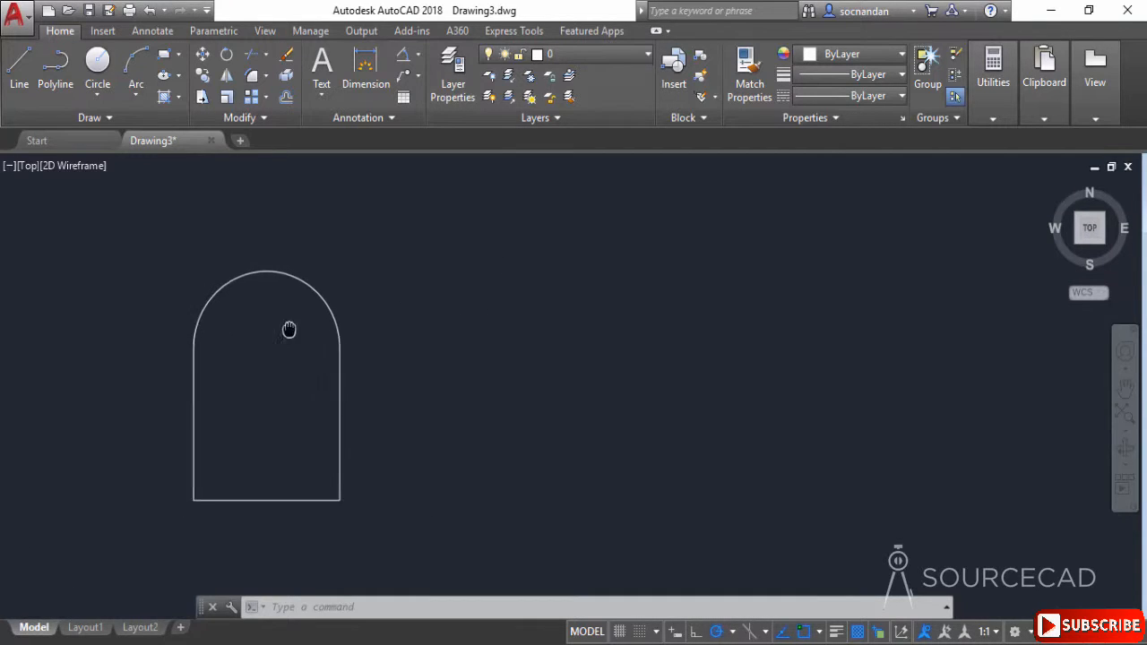
left_click(58, 80)
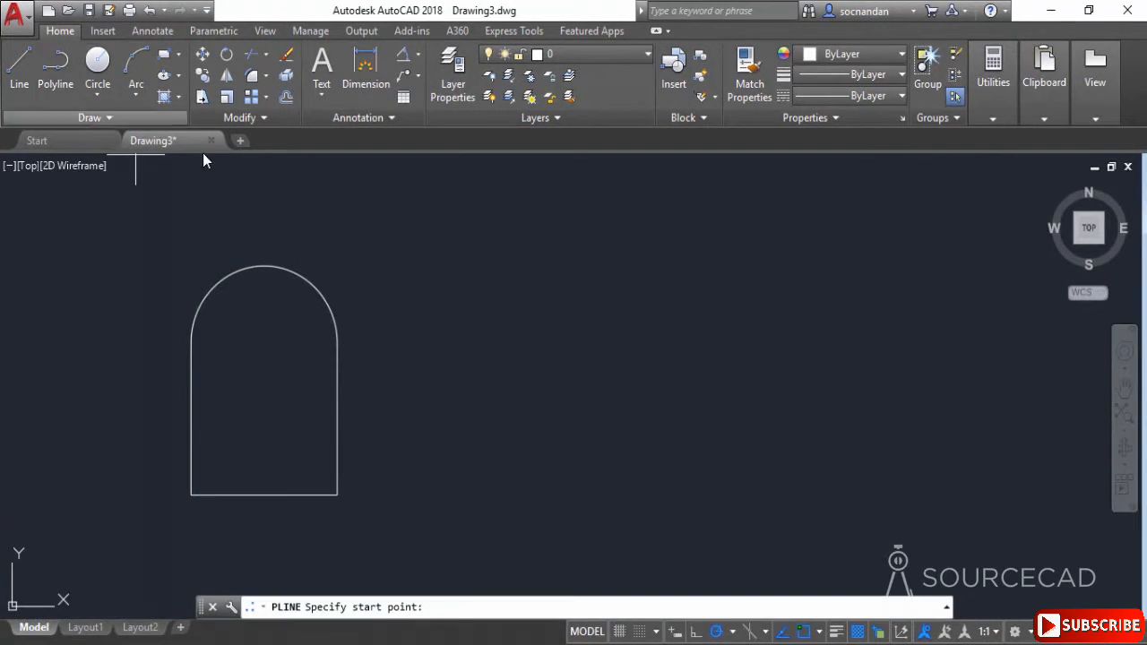
left_click(469, 488)
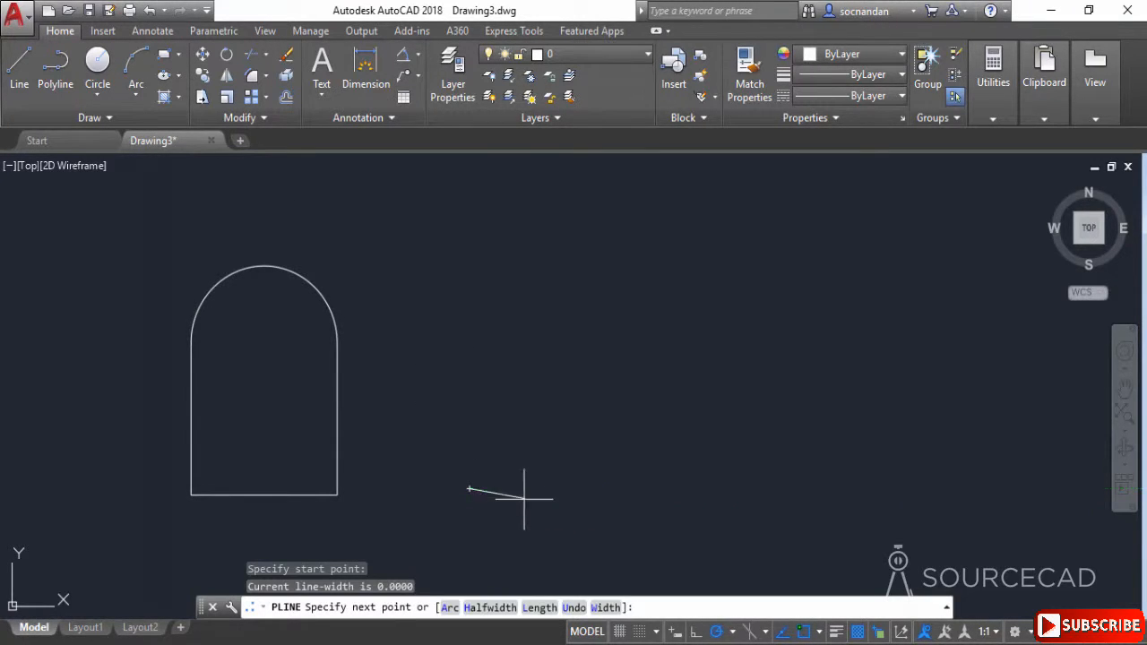
left_click(489, 610)
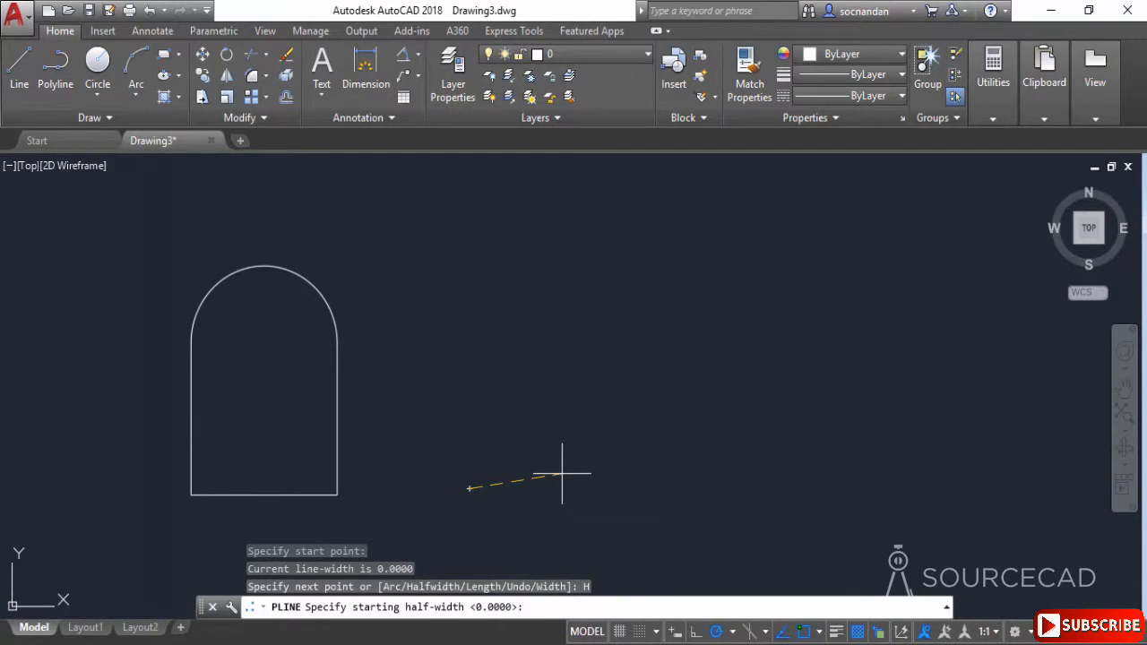
type("10")
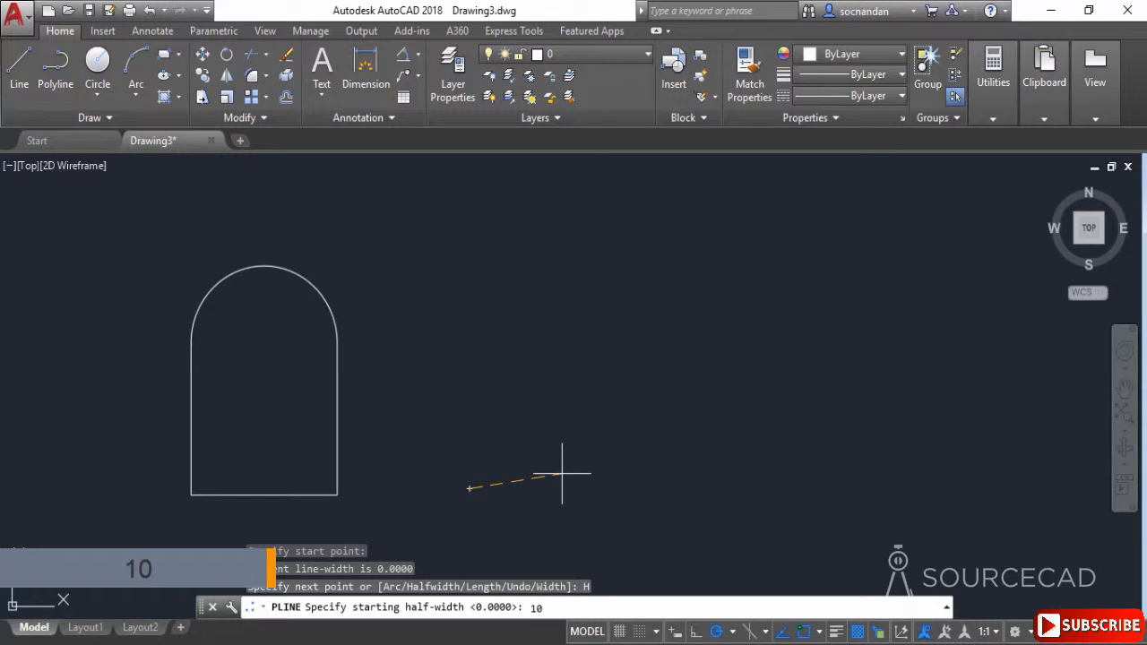
key("Return")
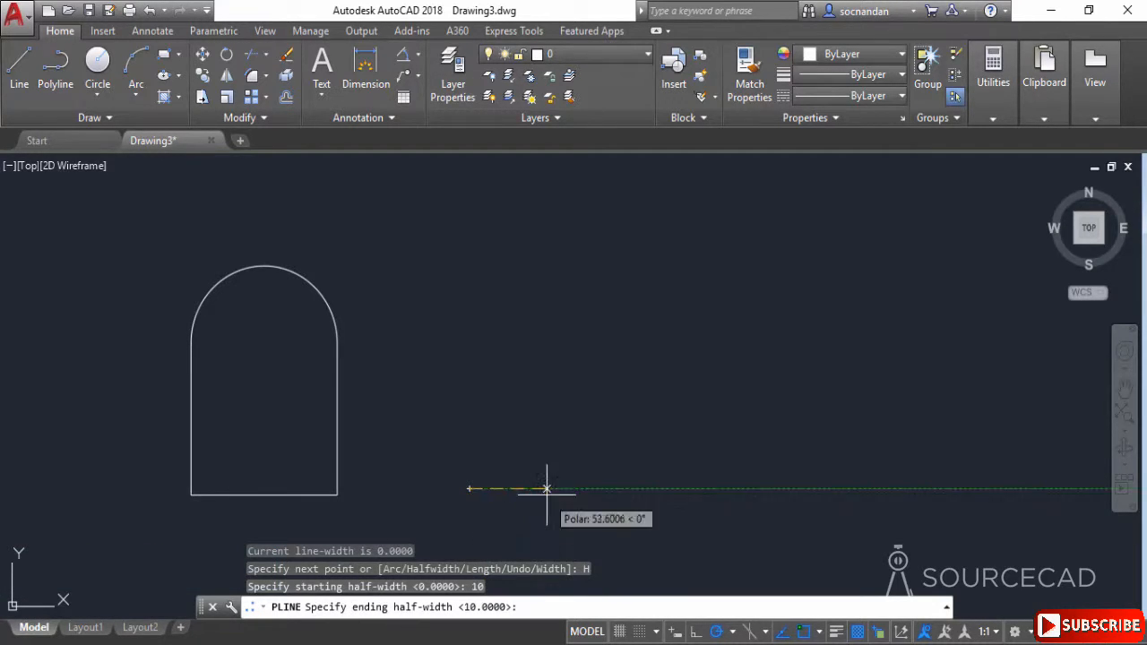
type("10")
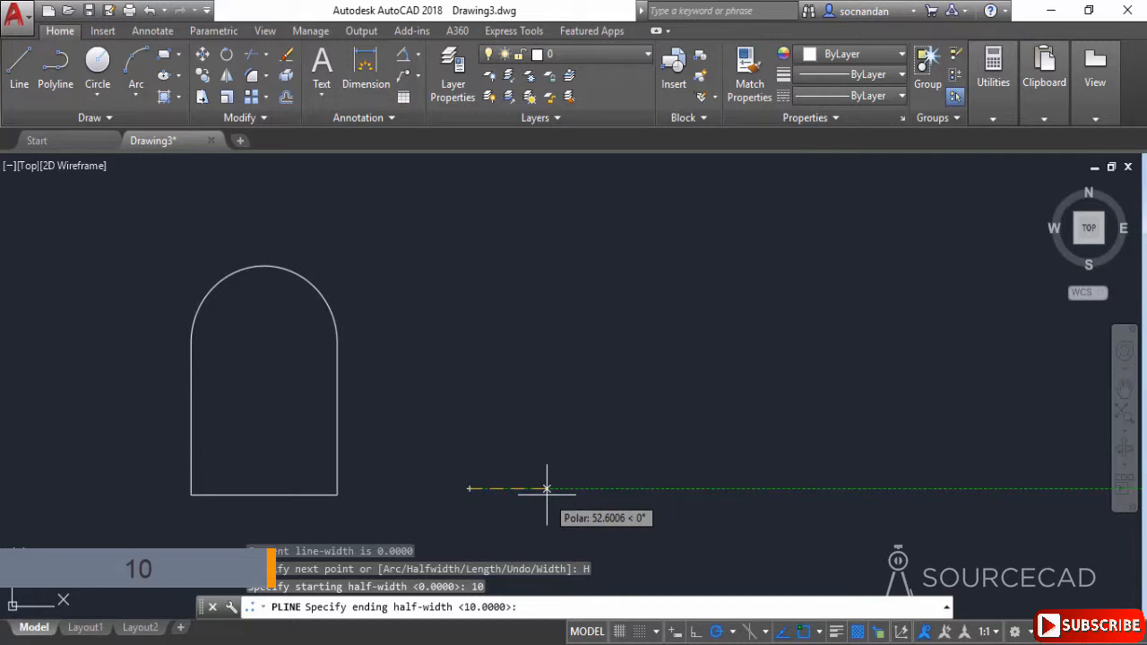
key("Return")
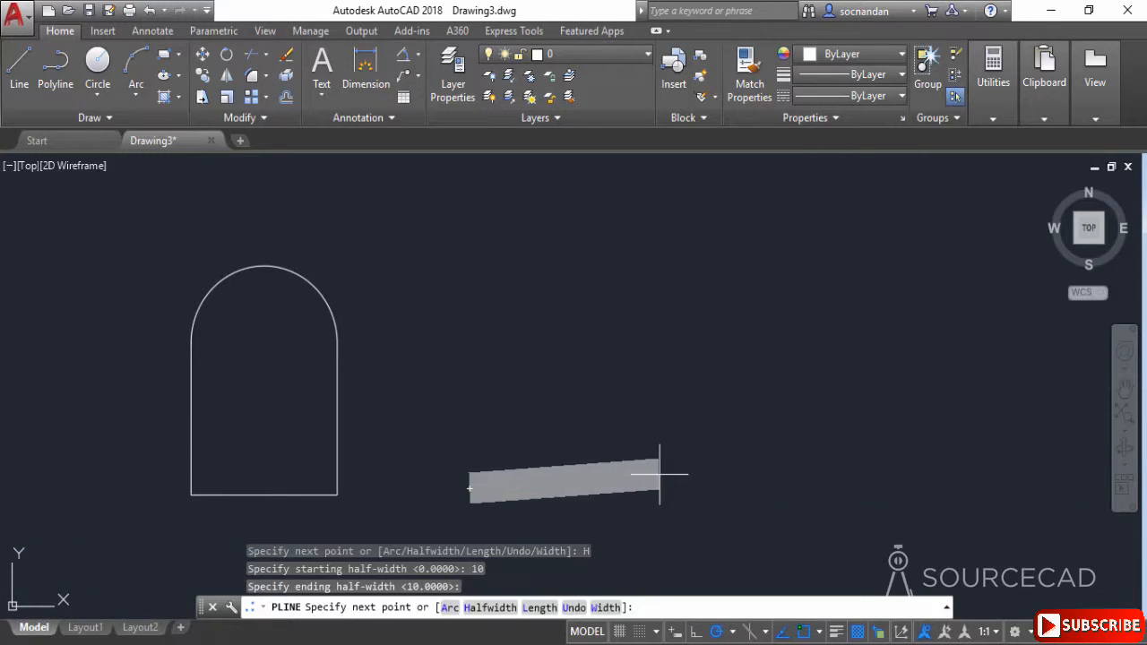
left_click(791, 489)
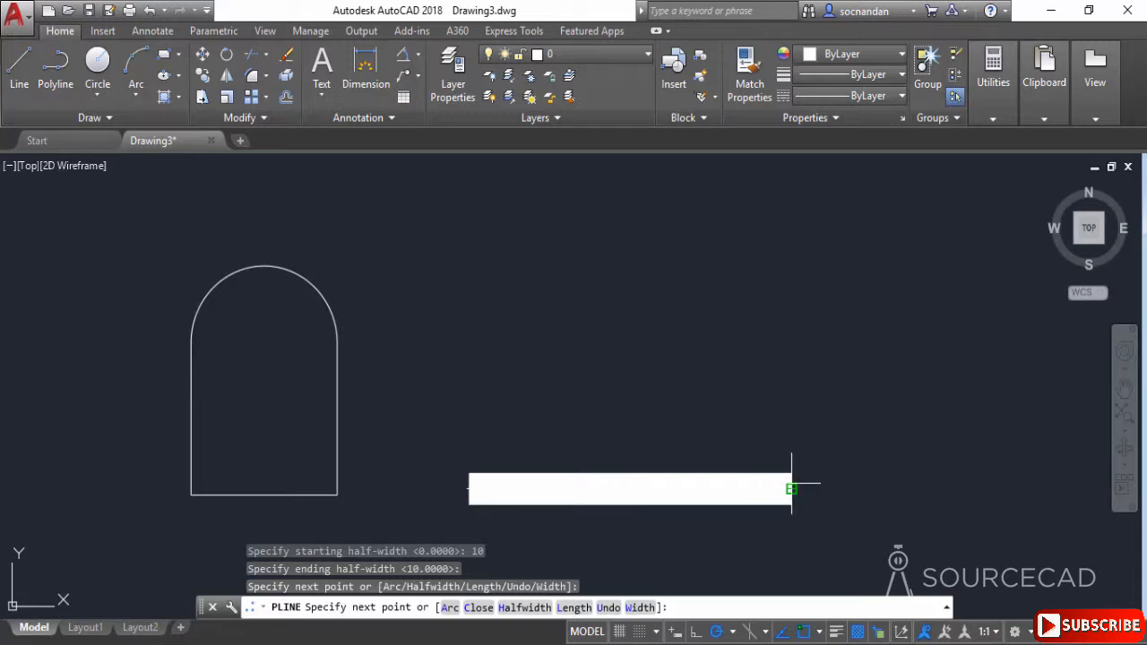
Step: Complete the thick polyline as a four-sided frame with an upward side, a top side and a side back to the starting point
left_click(791, 243)
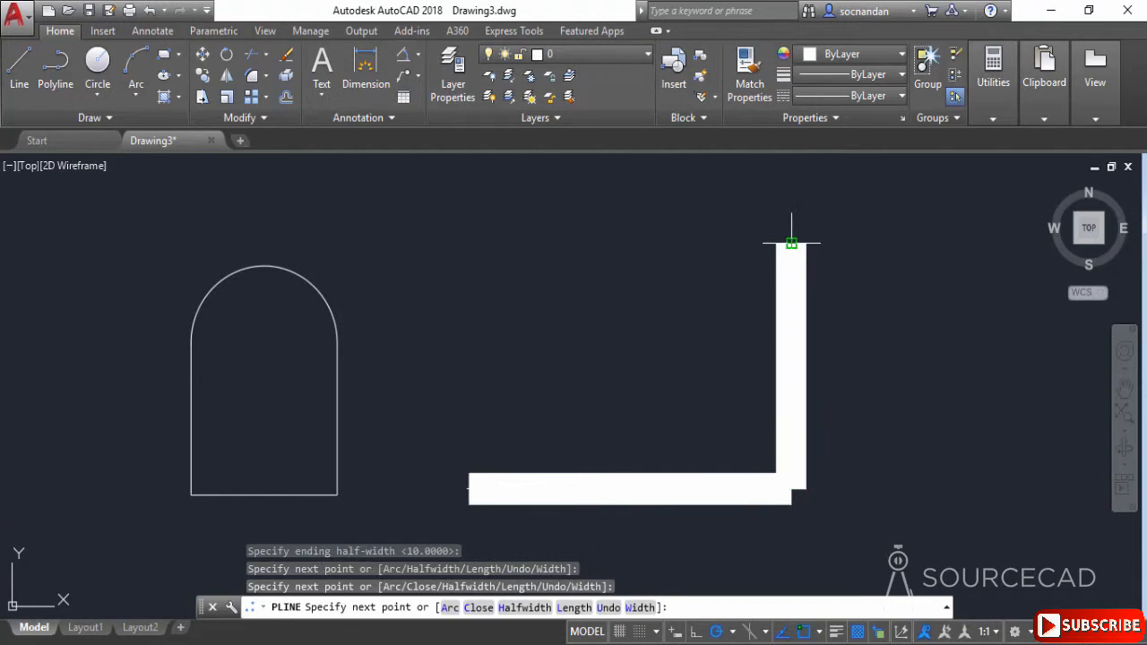
left_click(481, 242)
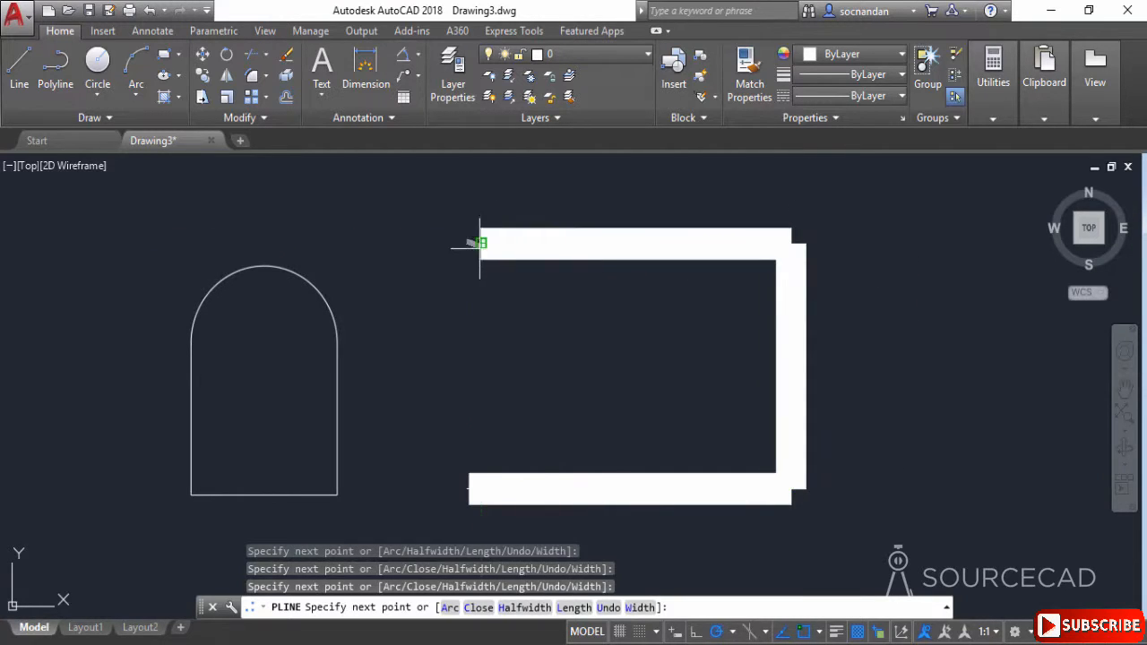
left_click(469, 488)
right_click(567, 369)
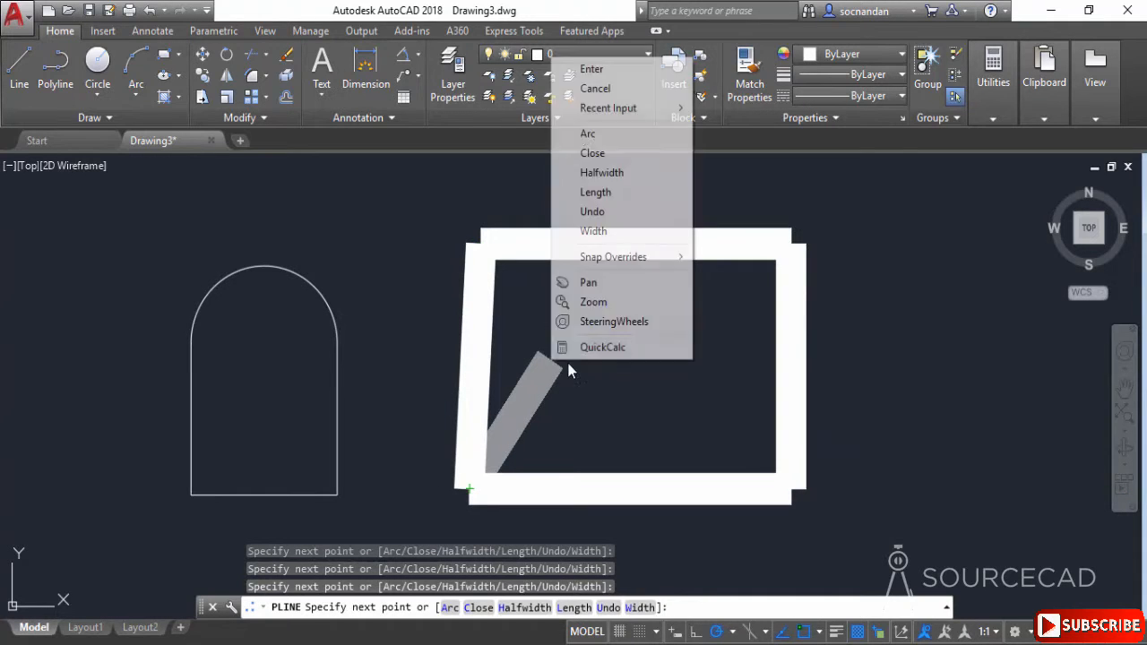
left_click(578, 69)
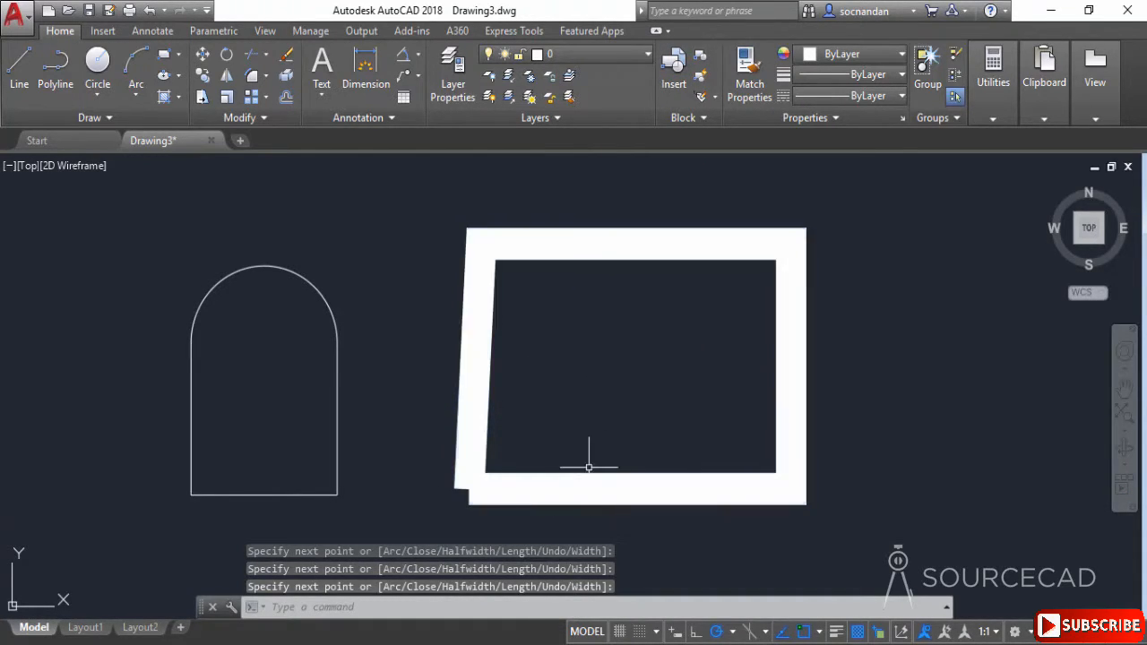
Step: Select the thick frame beside the arch shape with a crossing window and erase it
left_click(850, 452)
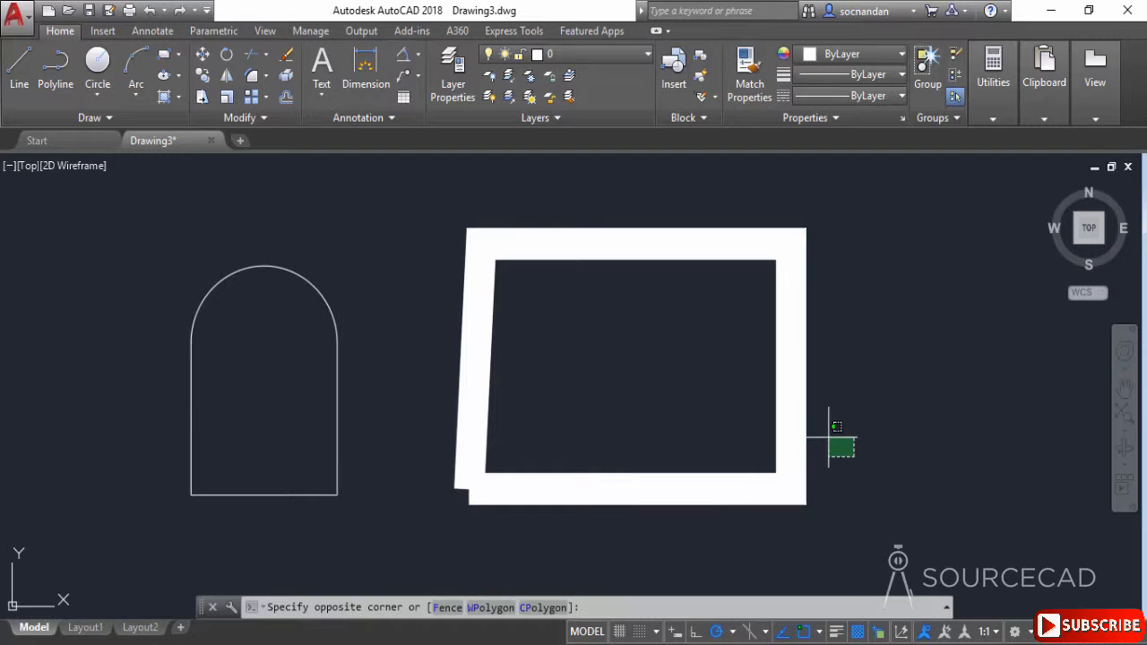
left_click(647, 337)
right_click(643, 334)
left_click(684, 321)
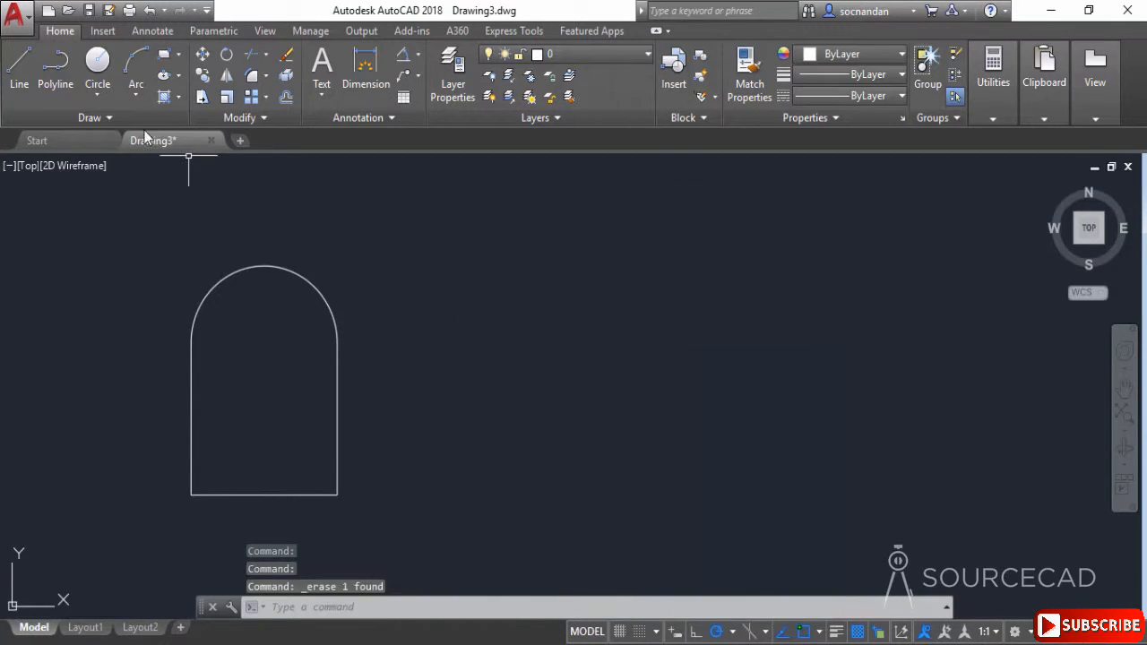
Step: Start a new polyline beside the arch shape with its starting and ending half-widths set to 0
left_click(54, 67)
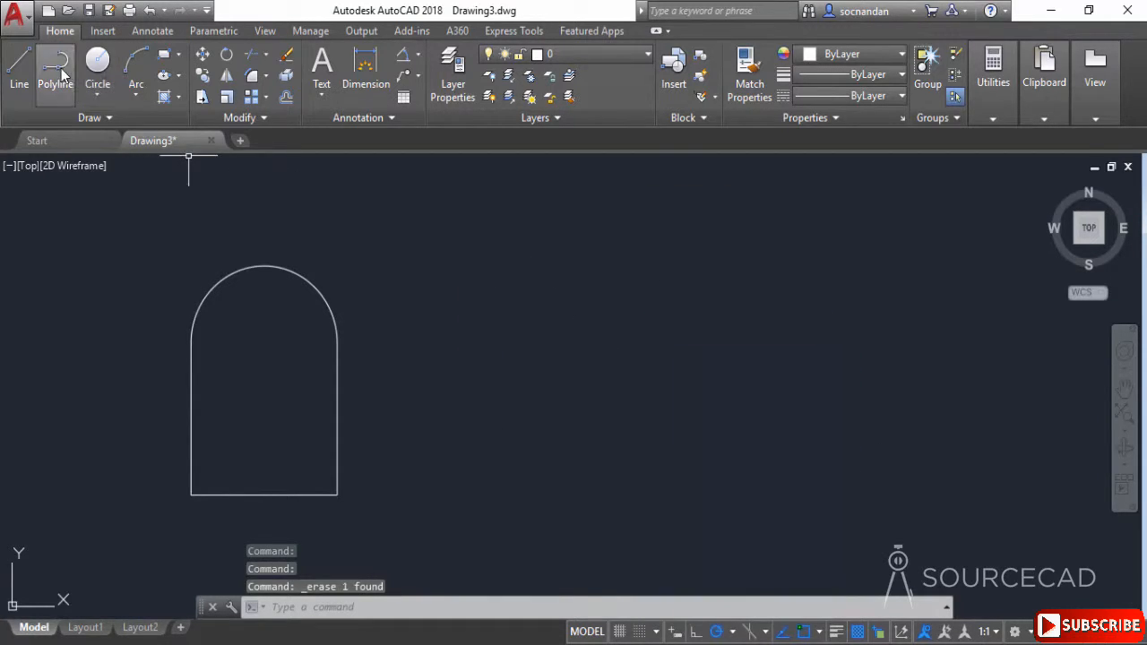
left_click(472, 443)
left_click(491, 607)
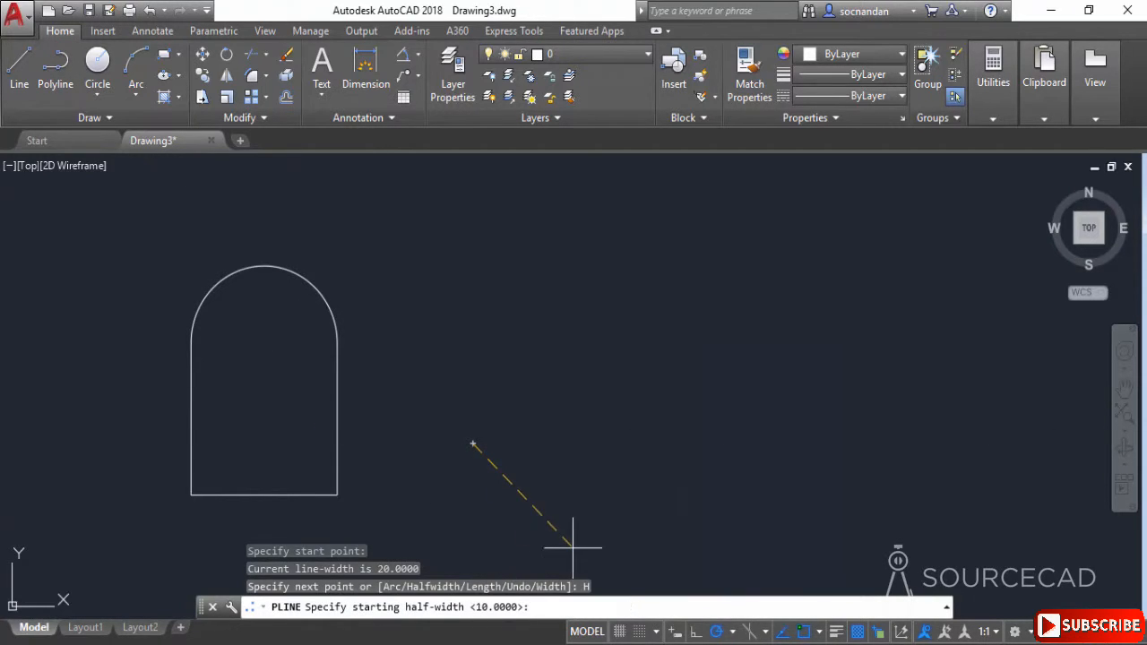
key("Return")
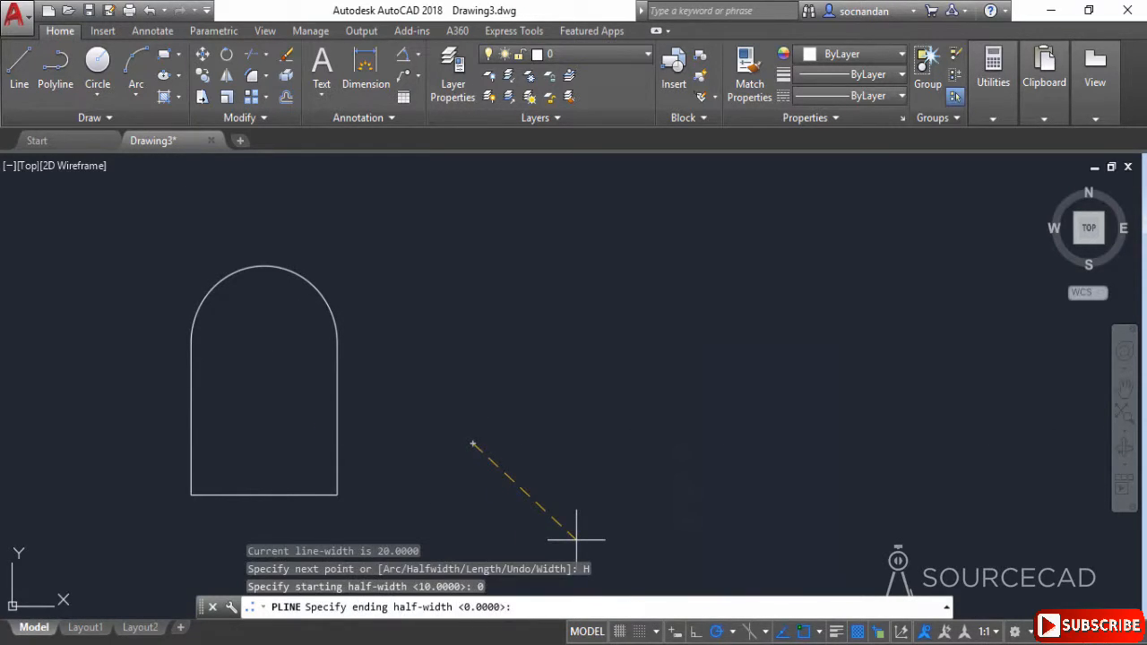
key("Return")
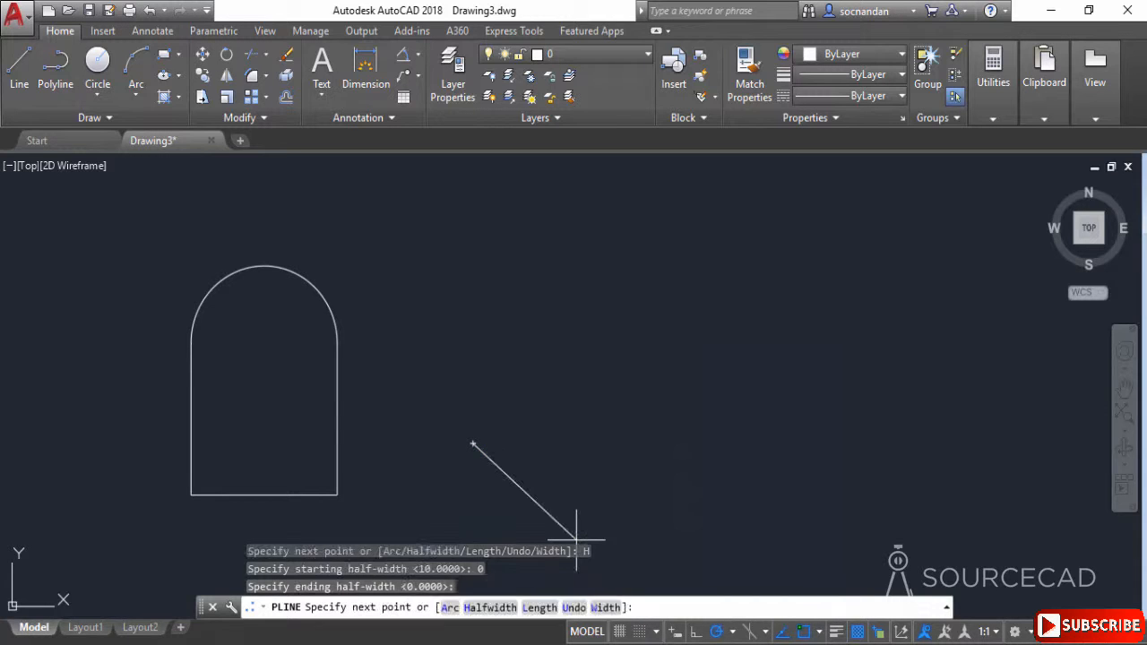
Step: Set the polyline's starting and ending widths to 20 and draw a thick horizontal segment to the right
left_click(605, 607)
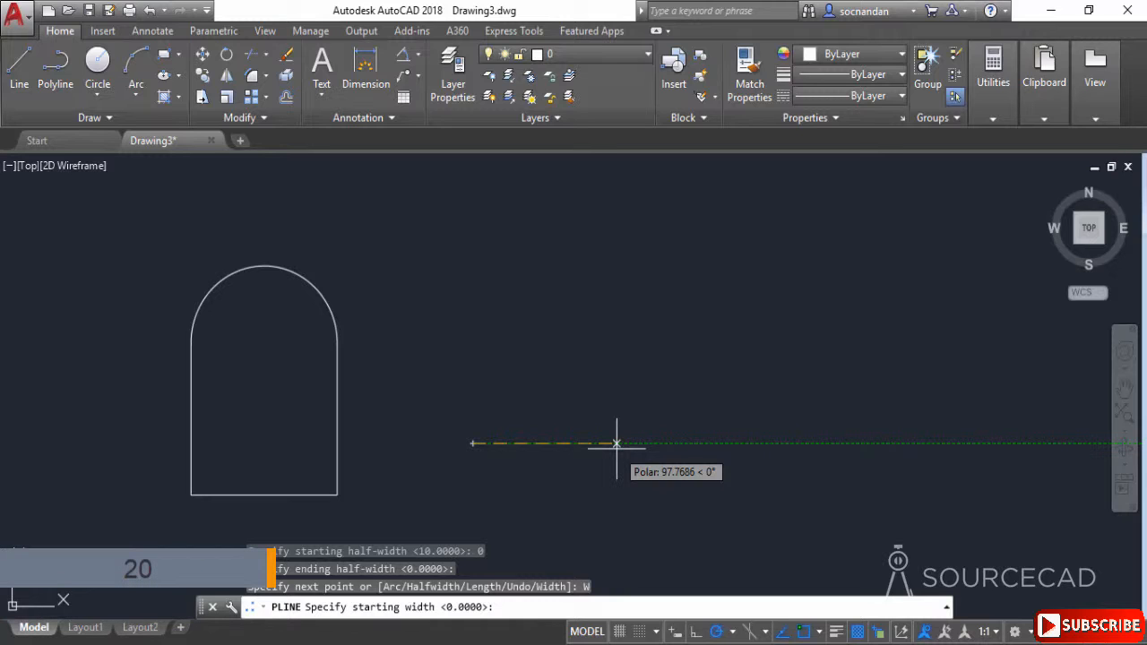
key("Return")
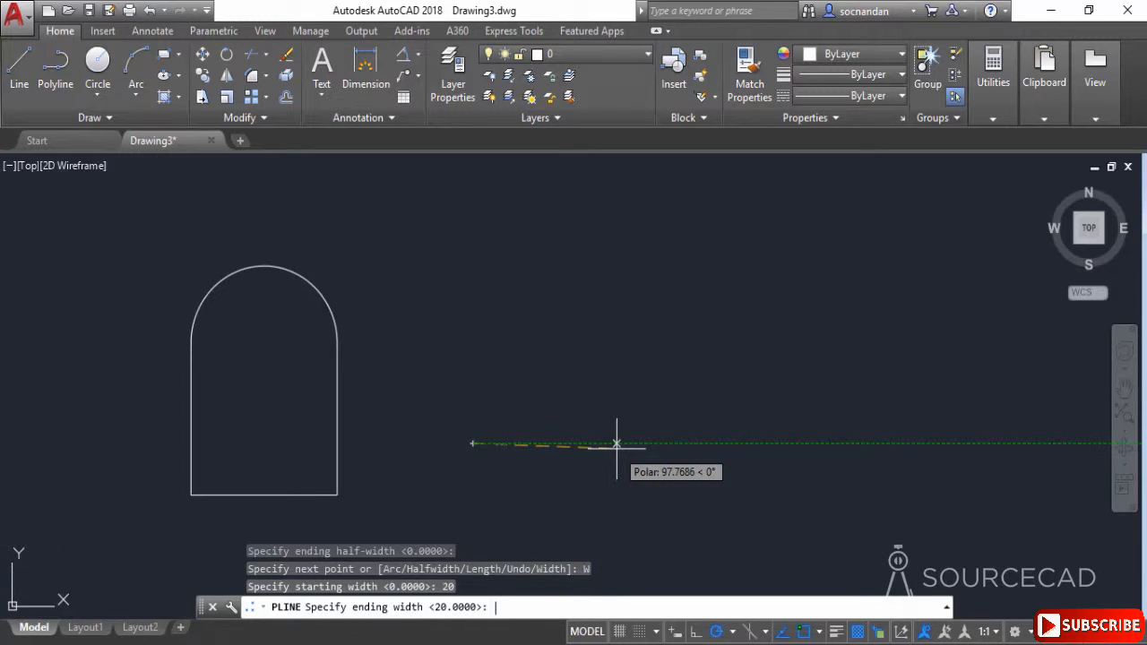
key("Return")
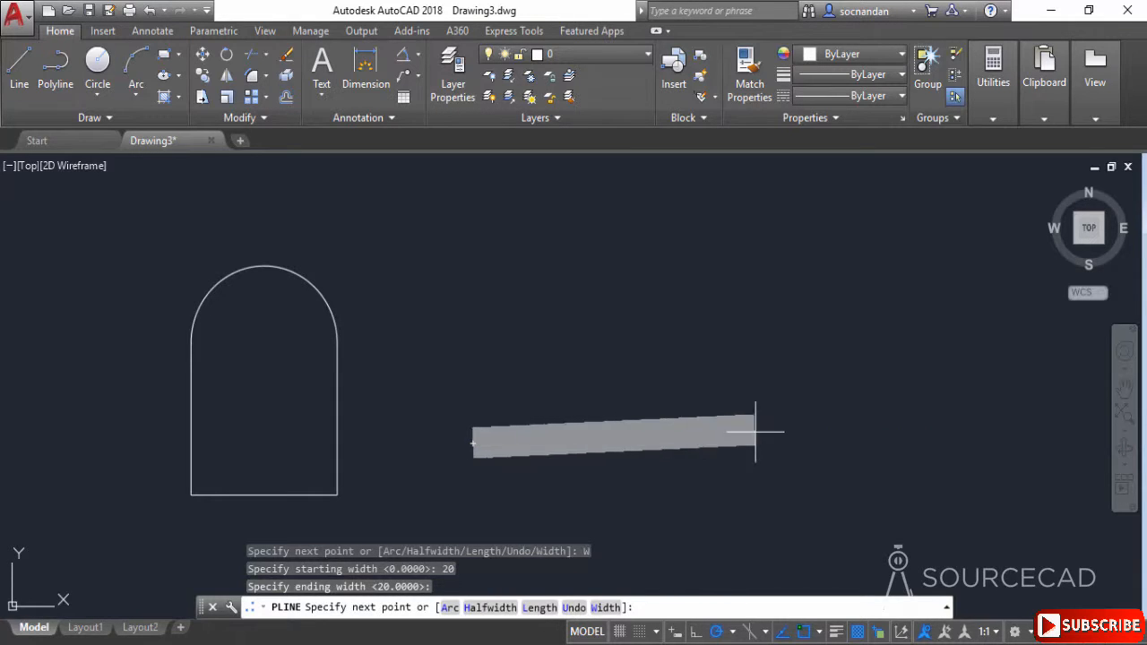
left_click(769, 443)
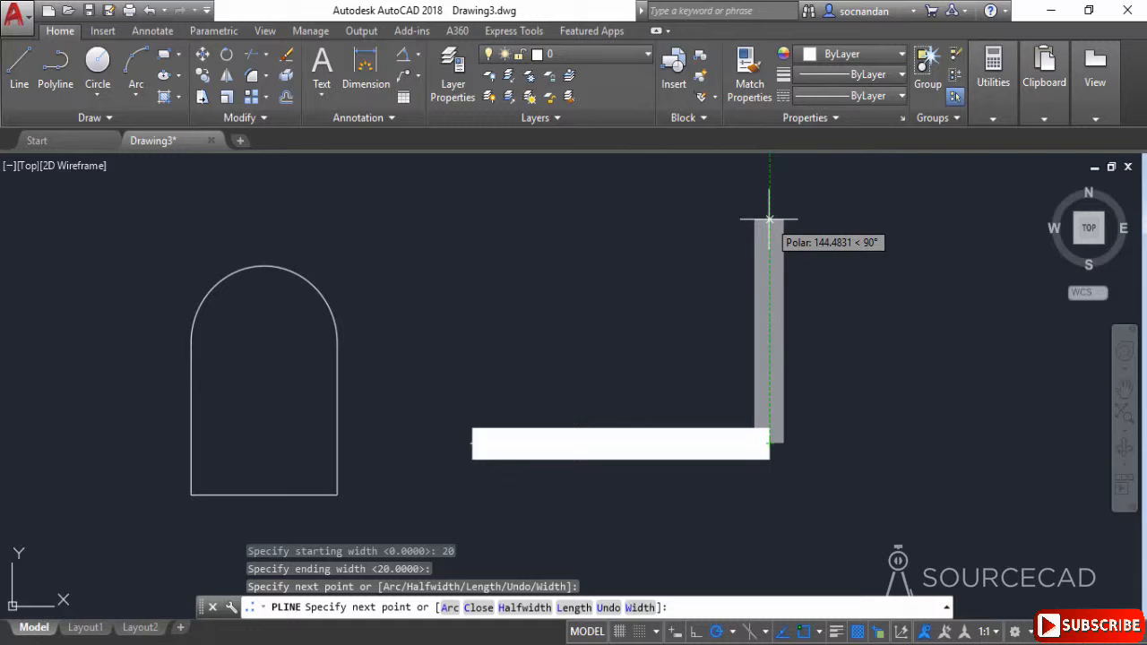
Step: Complete the thick frame with a vertical side about 144 units high, a slightly sloping top and a side back near the starting point
left_click(768, 219)
left_click(503, 235)
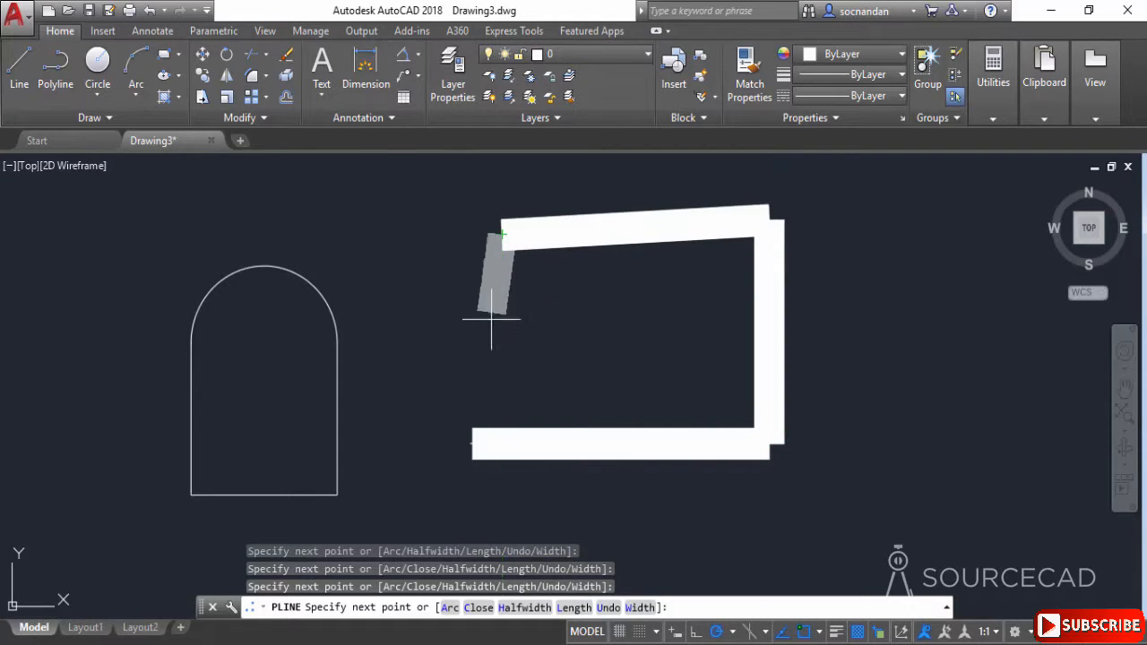
left_click(469, 439)
right_click(583, 315)
left_click(614, 328)
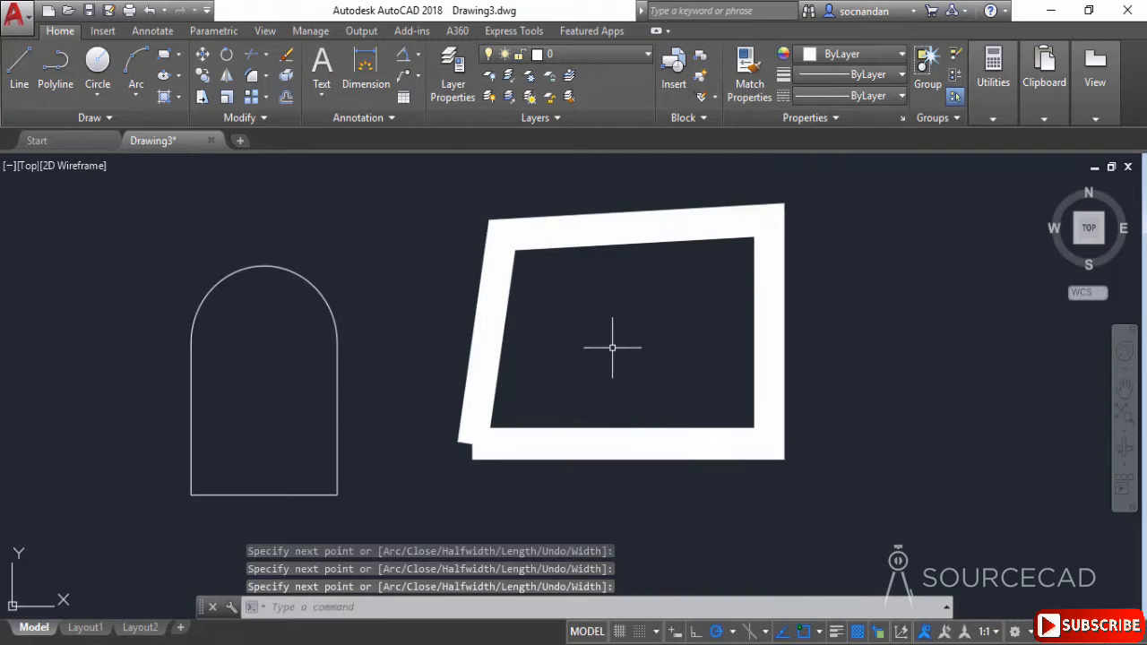
Step: Select the sloping thick frame with a crossing window and erase it
left_click(611, 345)
left_click(418, 310)
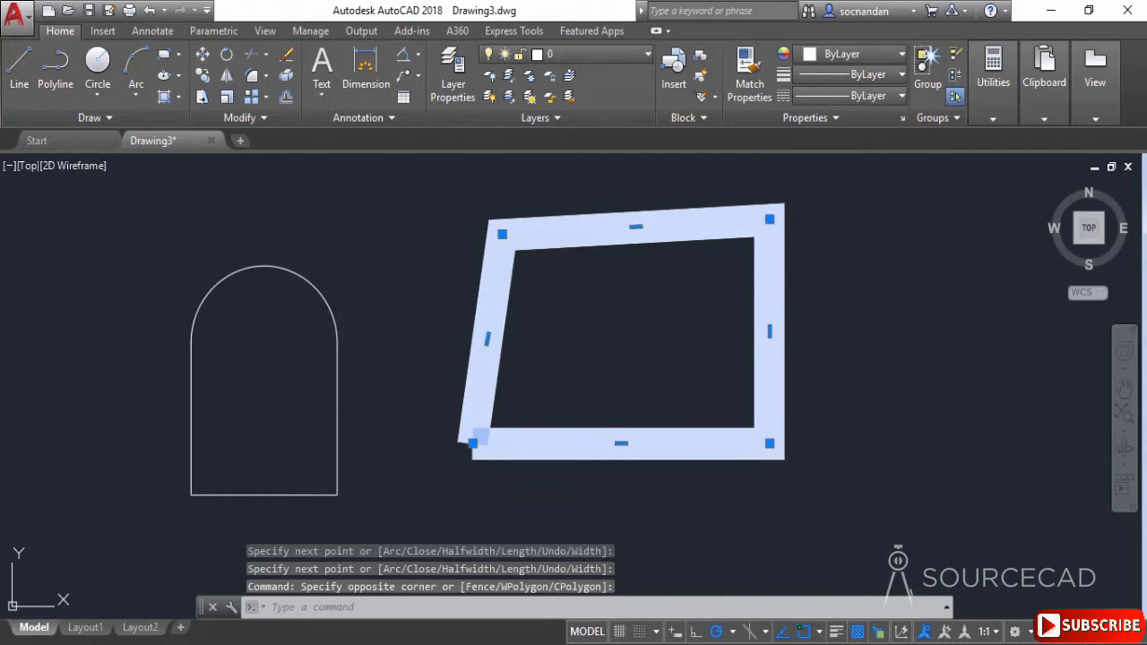
right_click(419, 314)
left_click(453, 321)
Step: Start a polyline to the right of the arch shape and set its starting and ending widths to 0
left_click(55, 72)
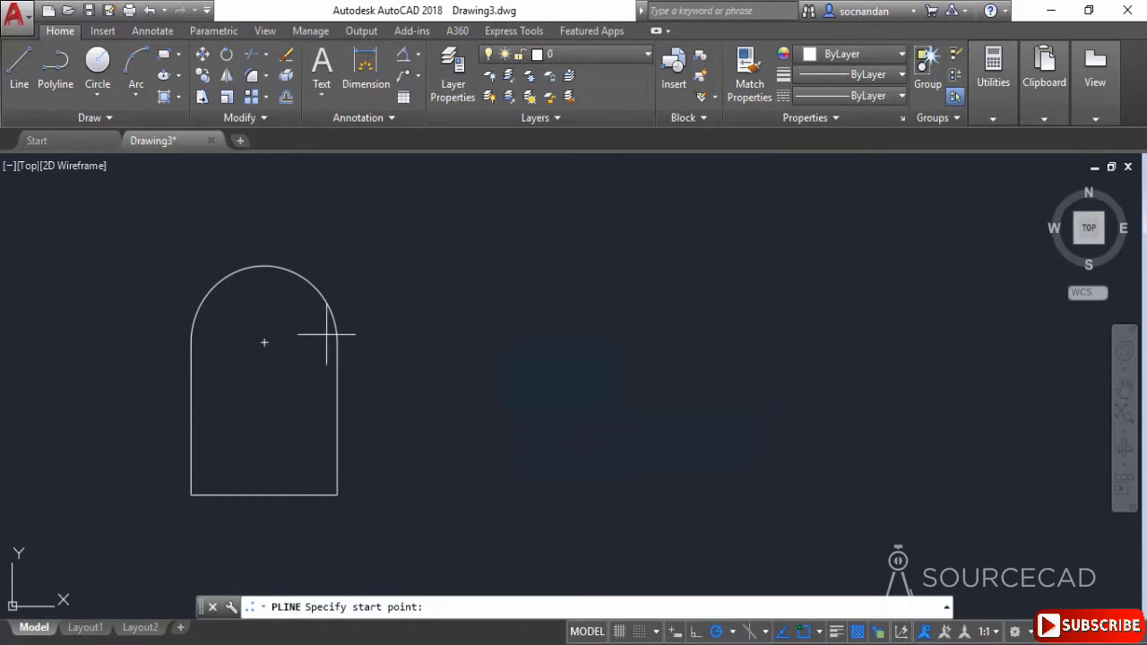
left_click(442, 384)
left_click(610, 607)
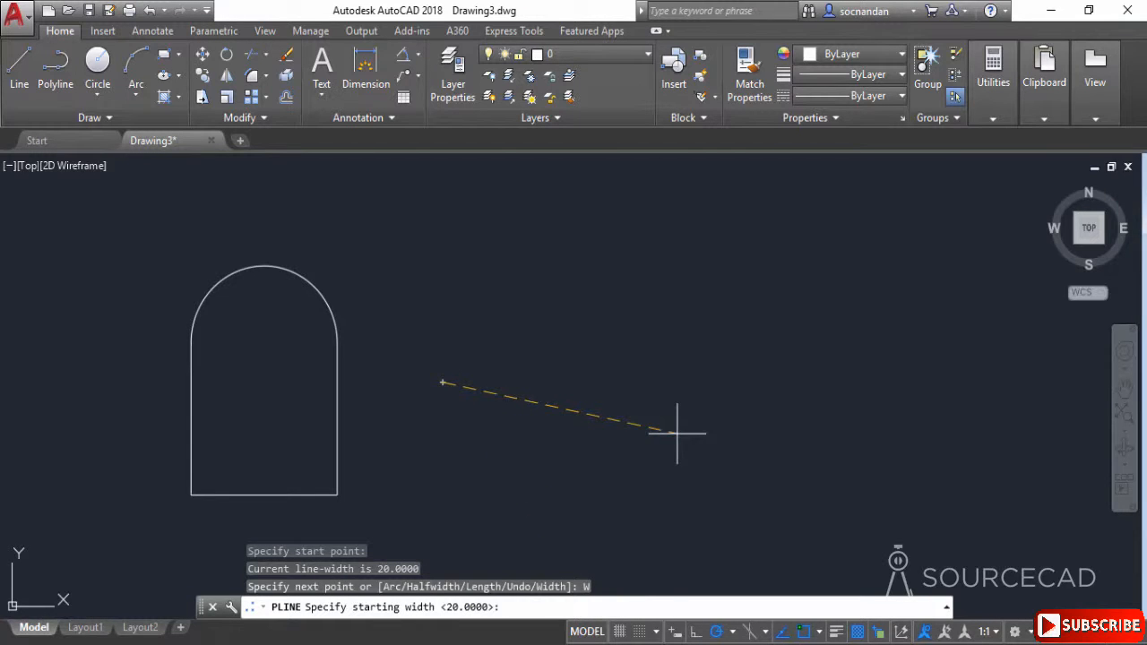
type("0")
key("Return")
key("Return")
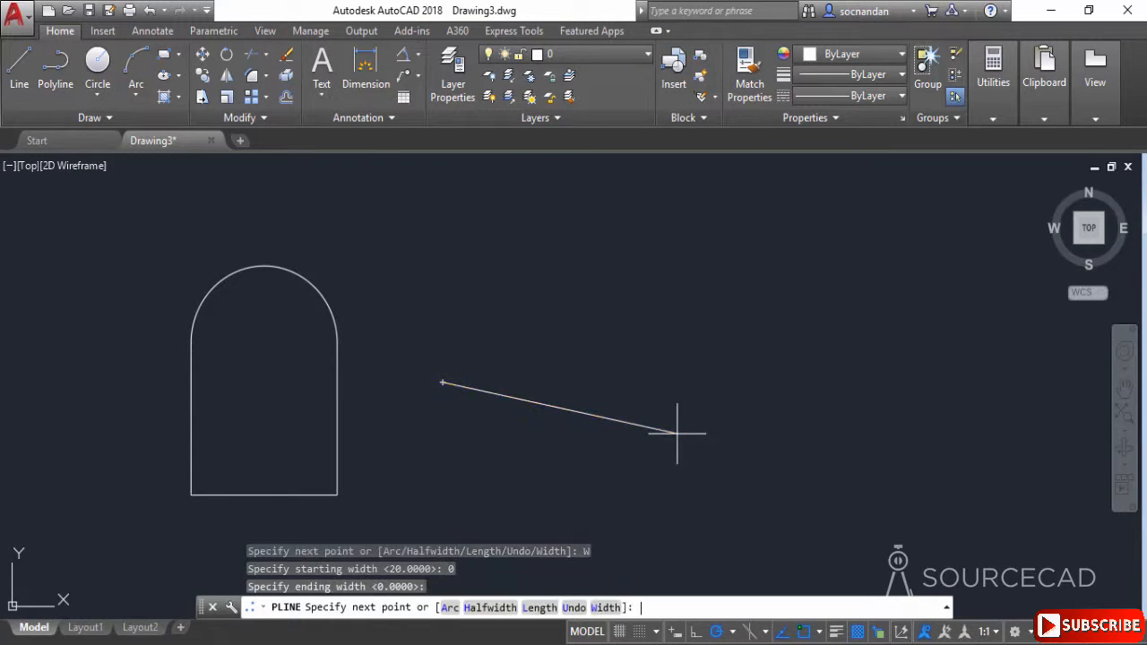
Step: Draw three thin polyline segments: one rising to the right, one sloping down, and a horizontal one about 98 units long to the left
left_click(708, 325)
left_click(780, 443)
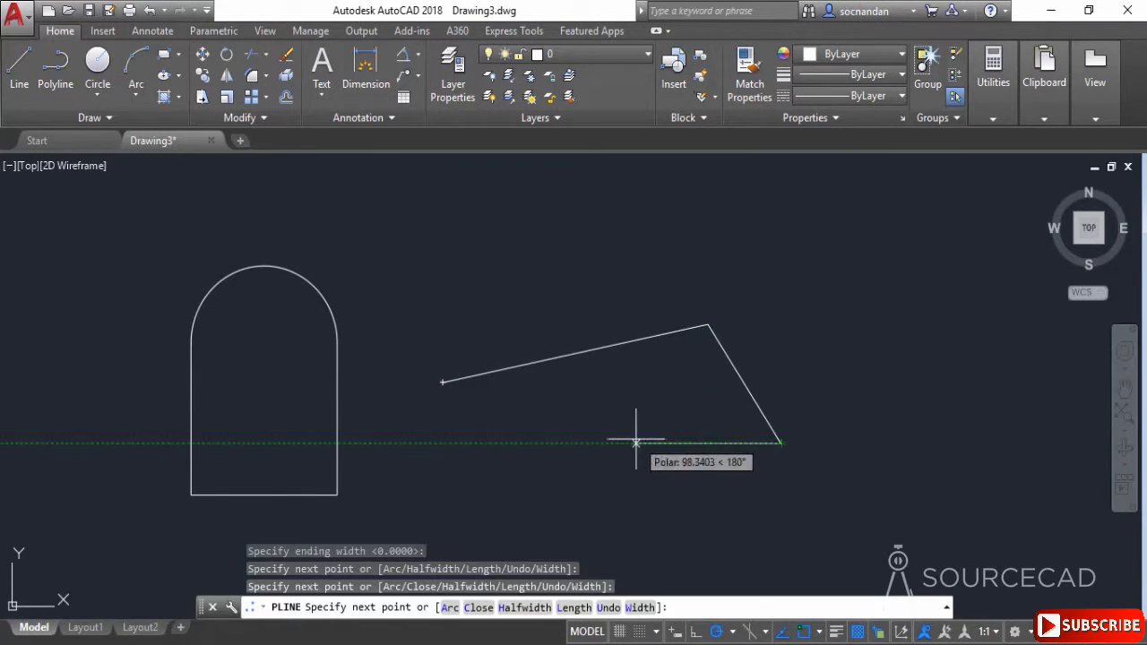
left_click(636, 443)
right_click(699, 278)
left_click(736, 292)
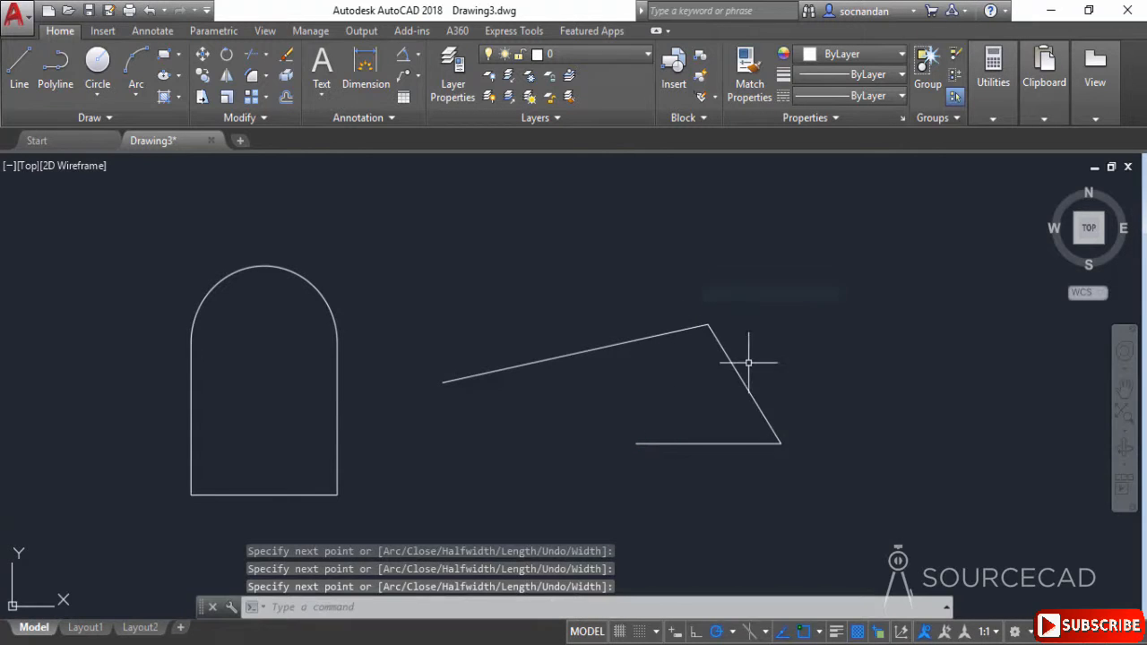
Step: Select the open thin polyline and the arch shape with one crossing window and erase both
left_click(810, 454)
left_click(272, 271)
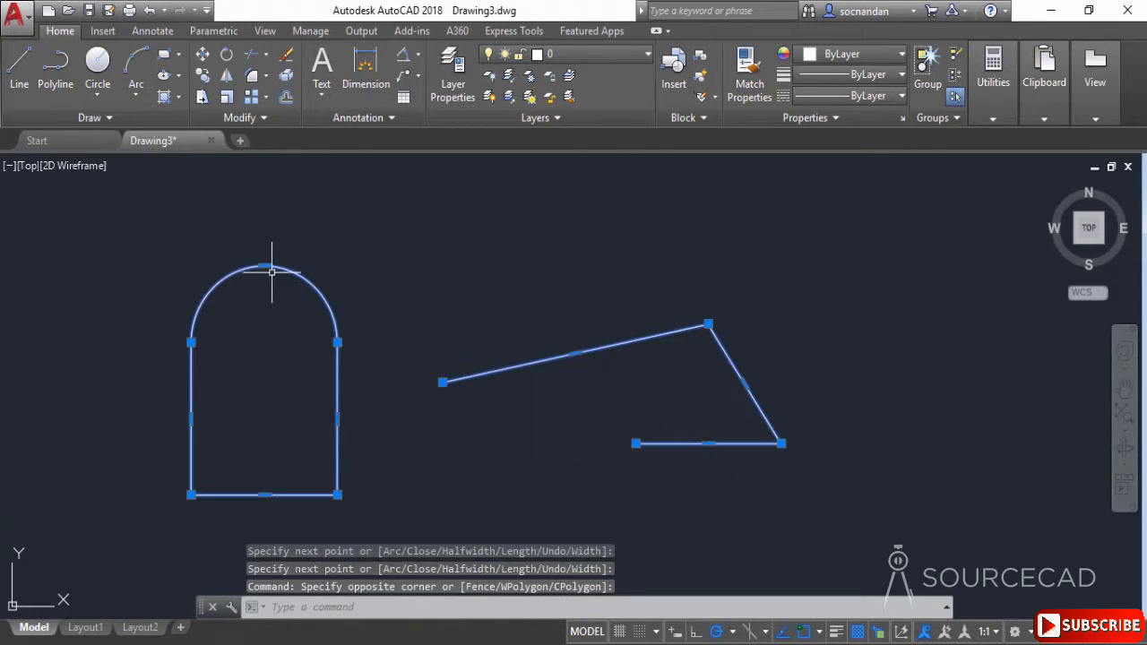
right_click(360, 269)
left_click(425, 344)
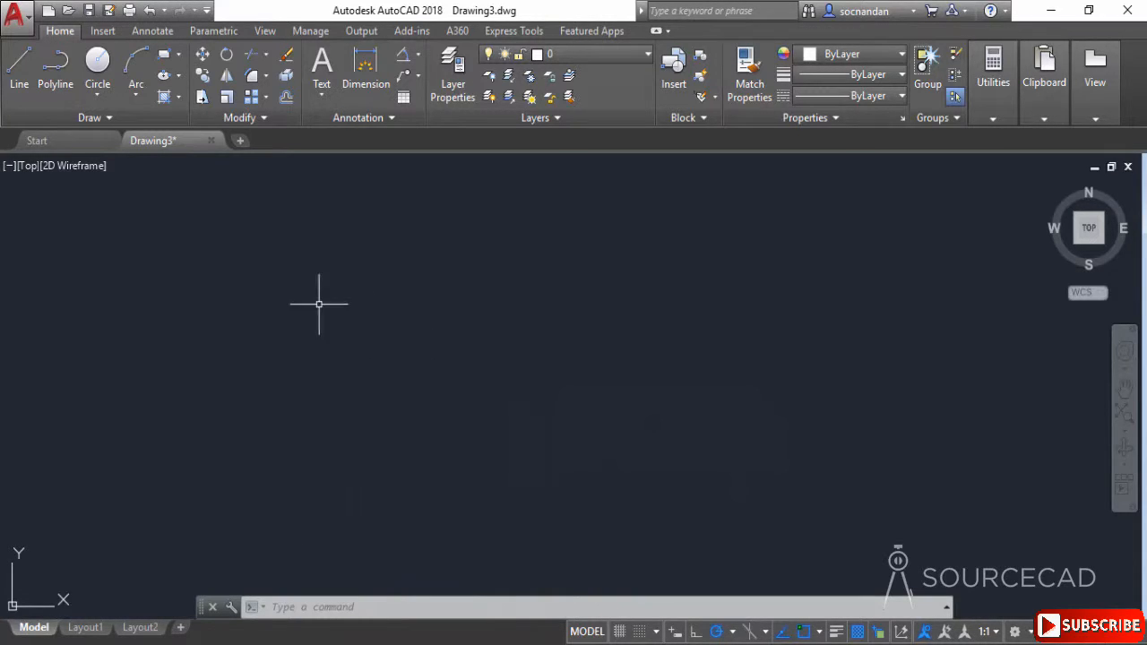
Step: Start a Spline Fit curve and place its first five fit points as a wave running to the right
left_click(97, 123)
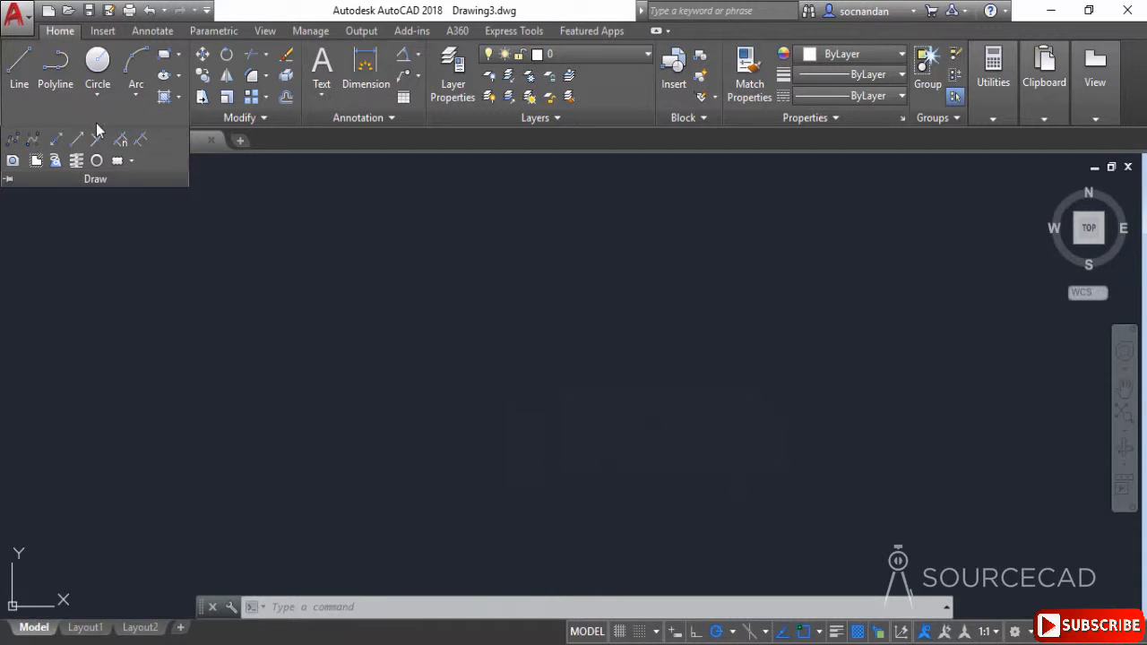
left_click(13, 143)
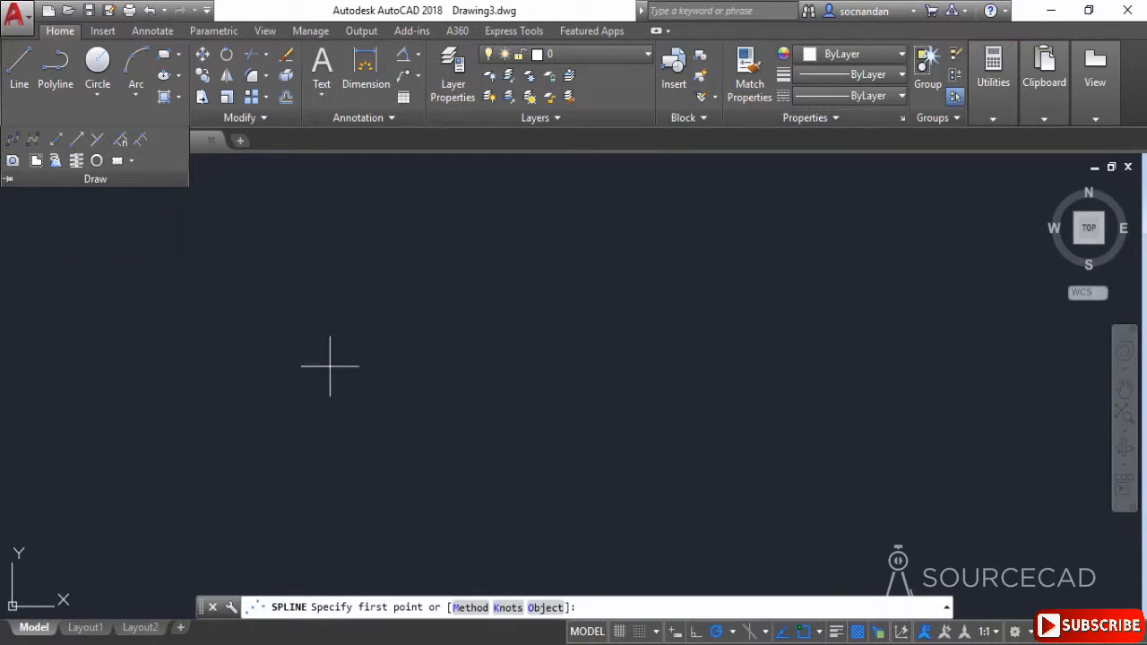
left_click(343, 418)
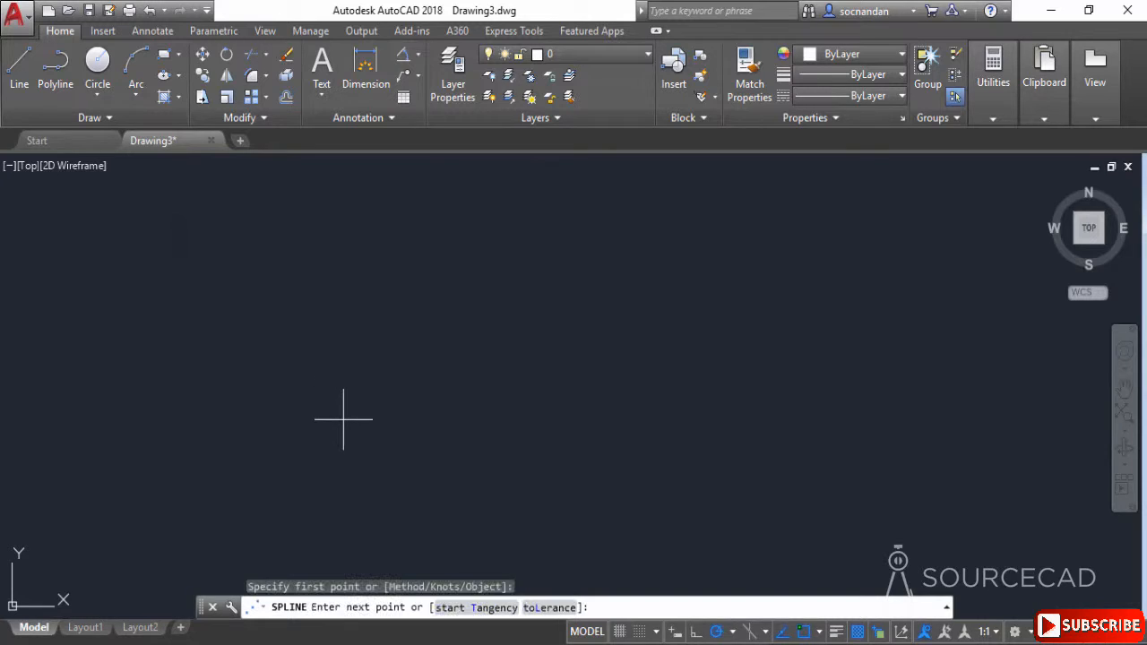
left_click(415, 327)
left_click(508, 418)
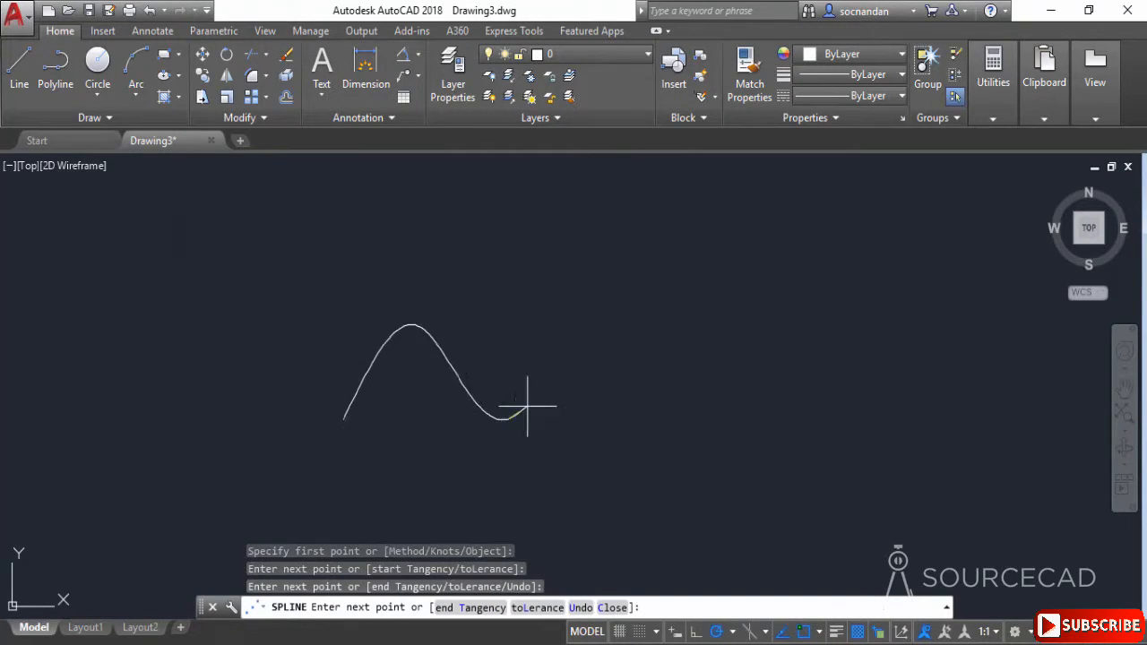
left_click(639, 325)
left_click(764, 394)
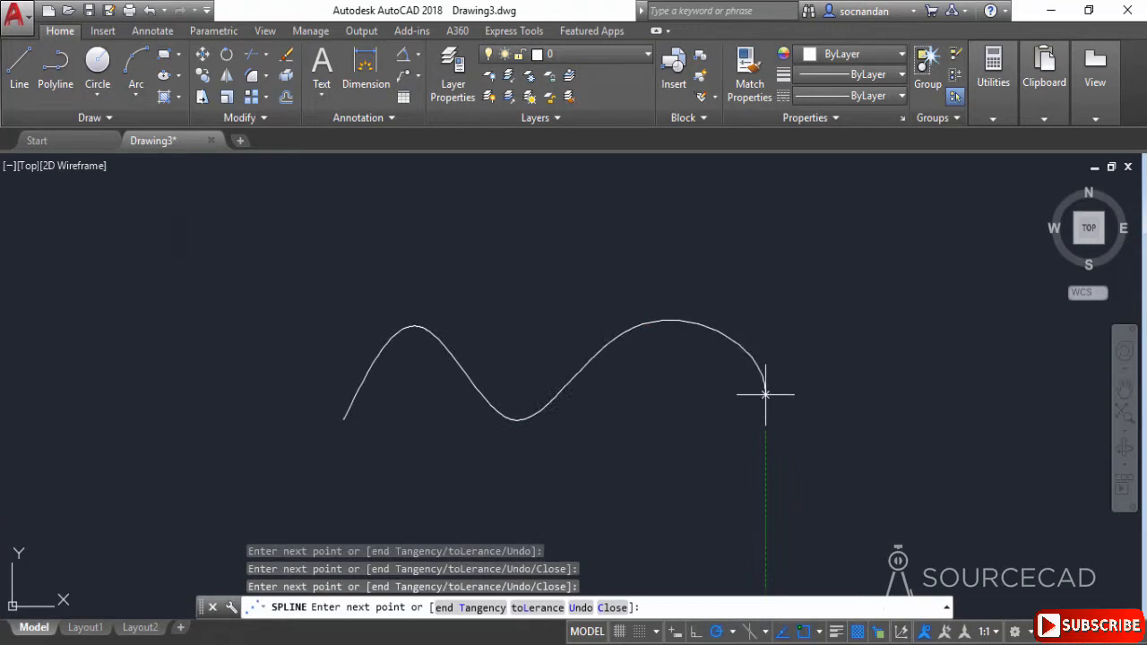
Step: Continue the spline back to the left beneath the wave and loop it up and over, ending just short of its starting point
left_click(709, 515)
left_click(642, 459)
left_click(451, 531)
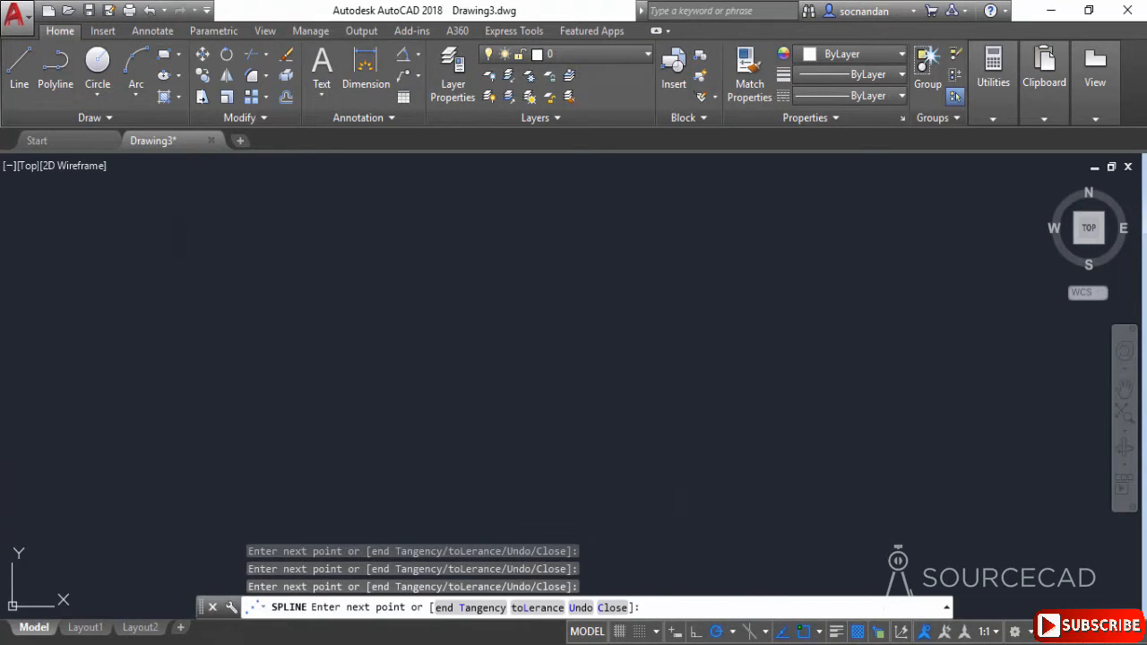
left_click(265, 310)
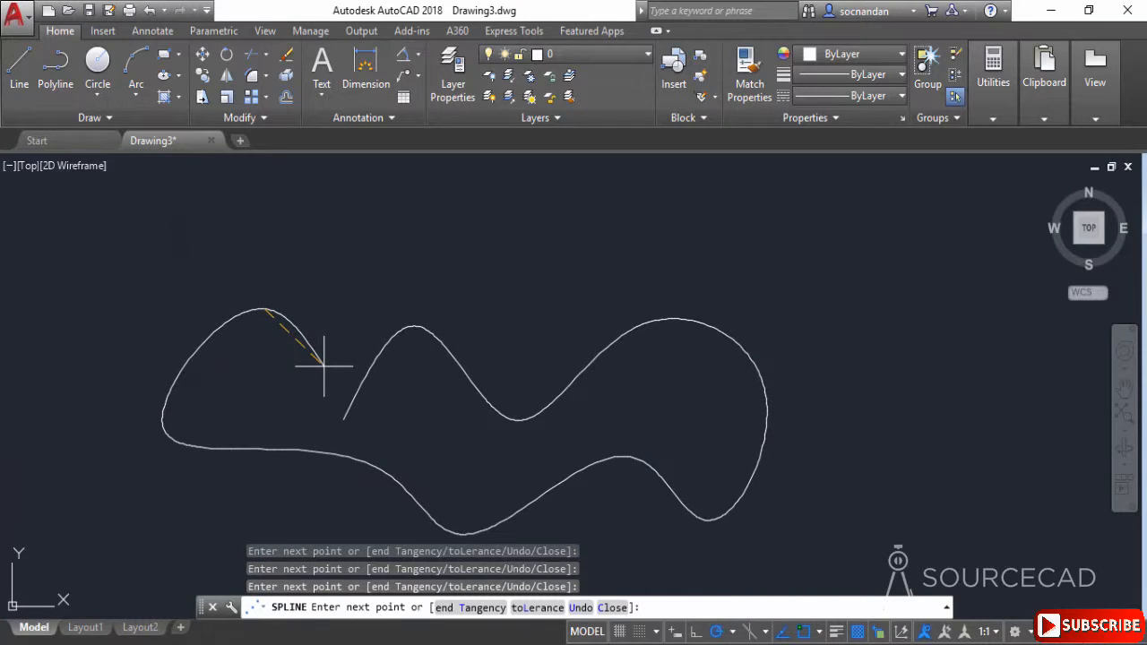
left_click(324, 366)
key("Return")
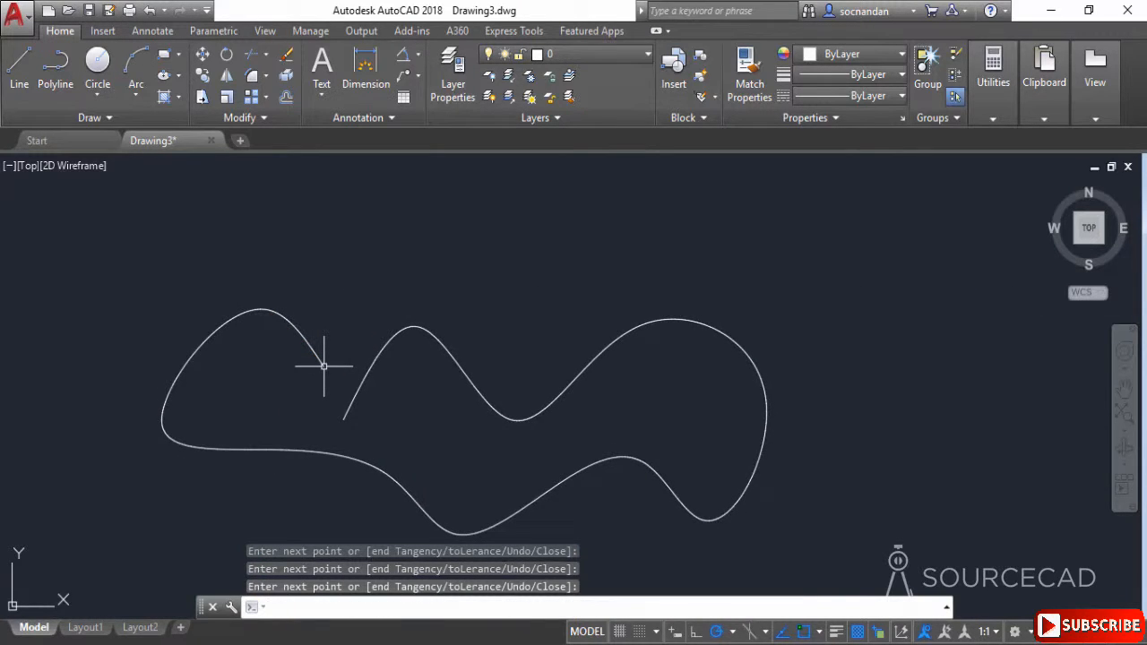
Step: Select the finished fit spline to examine the fit points along its curve
left_click(301, 330)
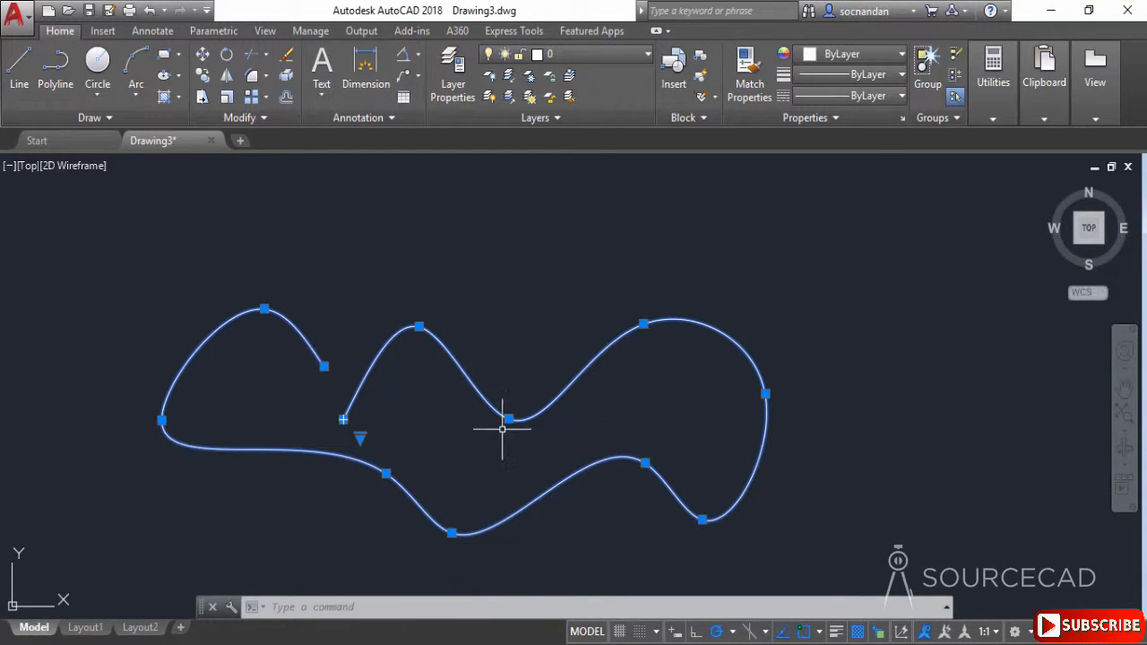
scroll(568, 433, "down", 4)
middle_click_drag(798, 422, 467, 414)
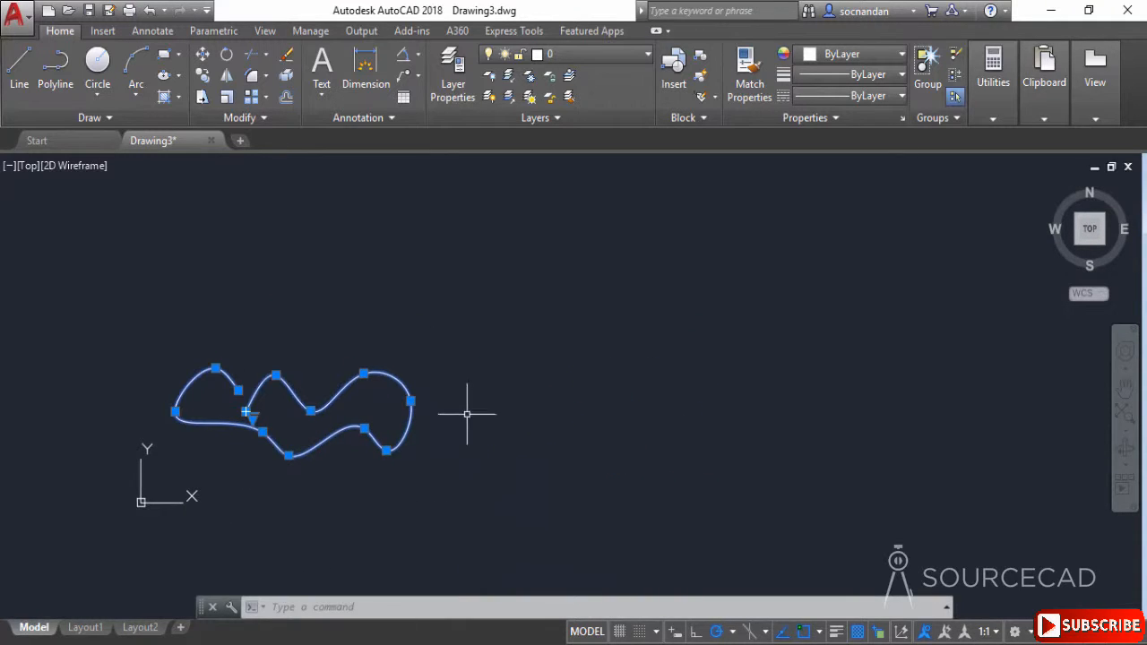
Step: Start a Spline CV curve to the right of the first spline and place its first five control vertices in a zigzag running right
left_click(81, 120)
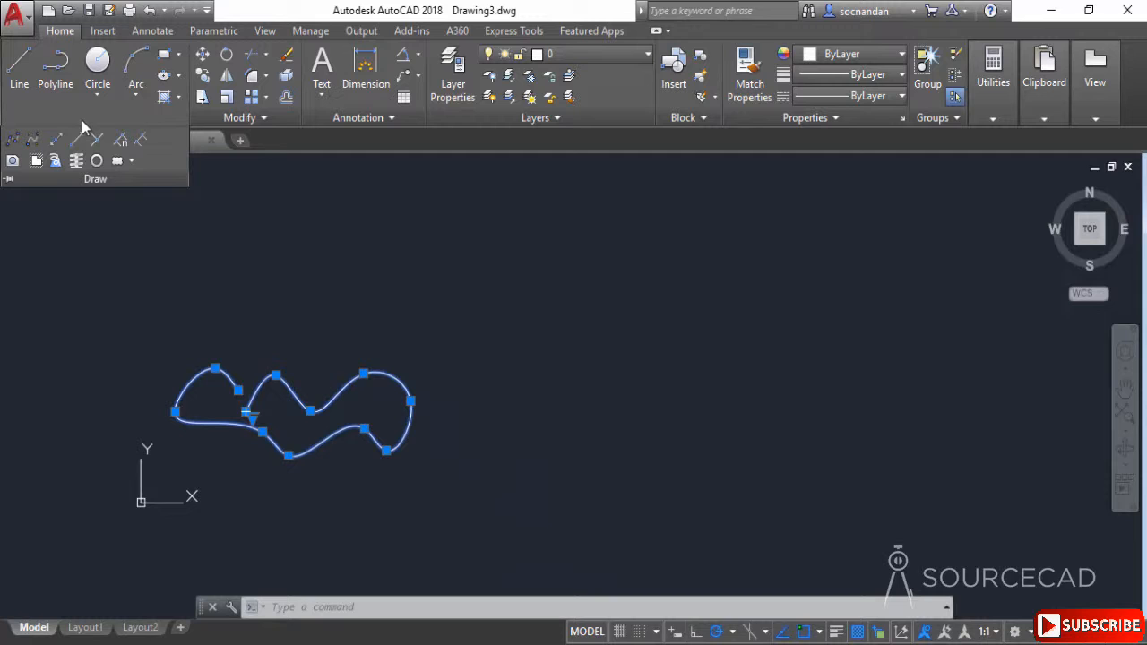
left_click(34, 141)
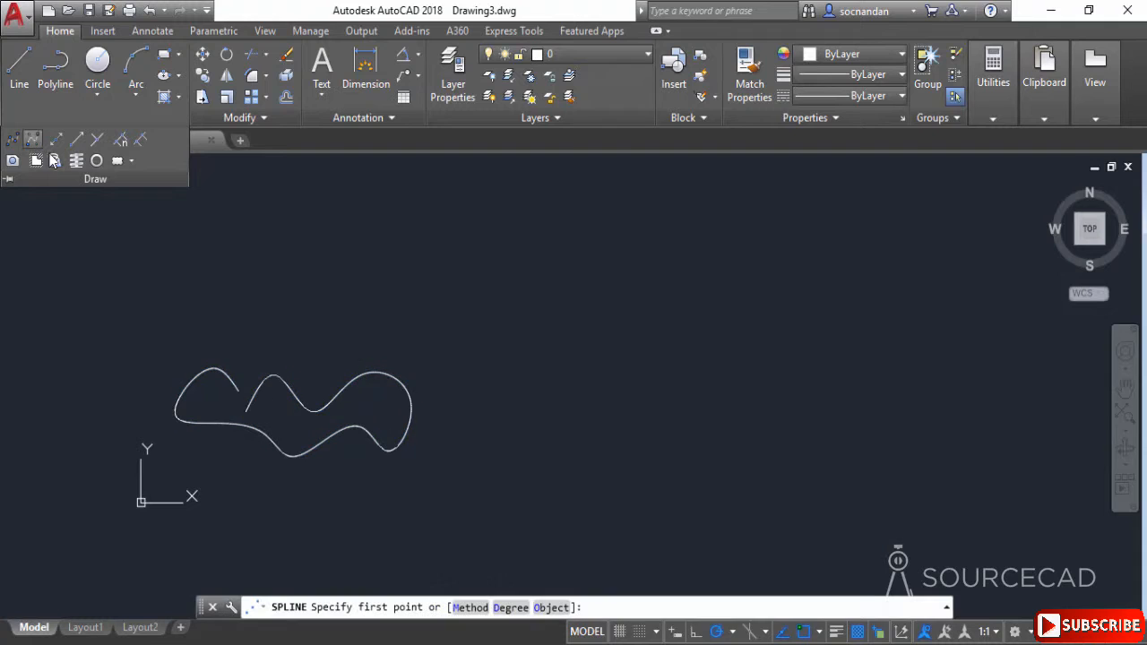
left_click(535, 417)
left_click(584, 383)
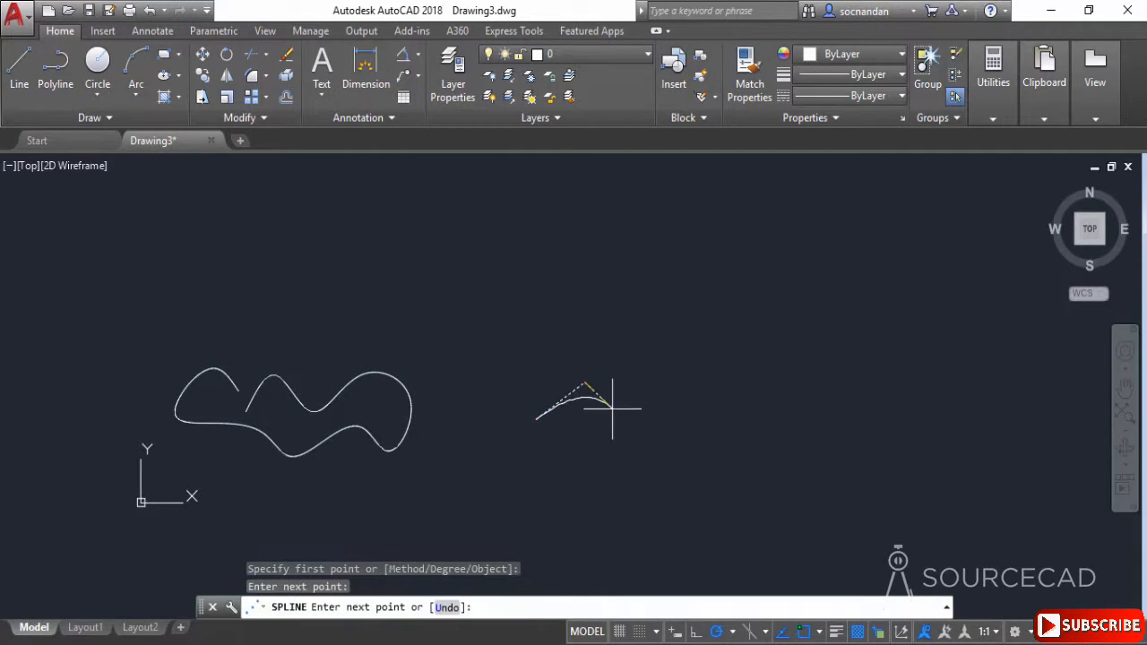
left_click(640, 418)
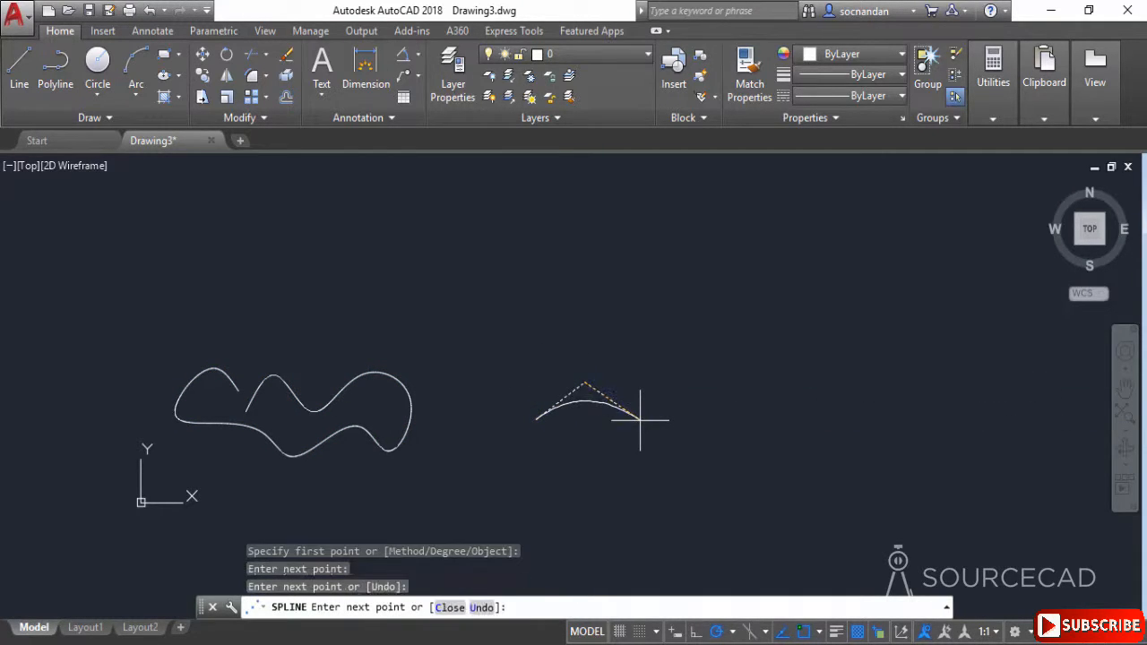
left_click(705, 389)
left_click(760, 436)
Step: Bring the CV spline back leftward beneath itself with four more control vertices and finish it open, just below its starting point
left_click(660, 478)
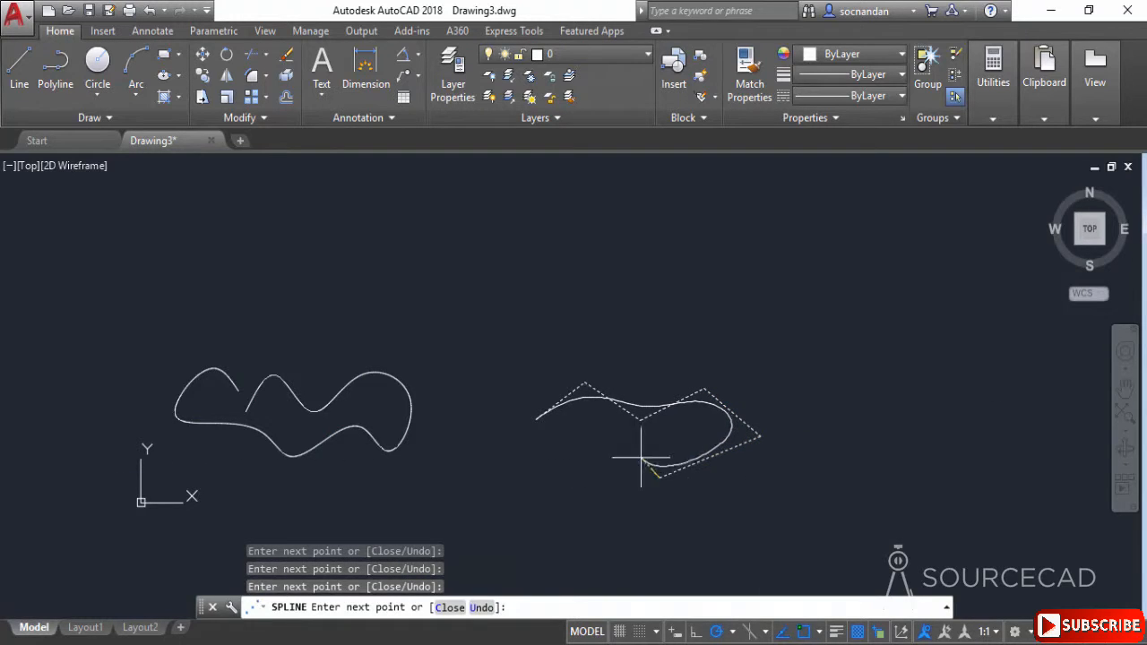
left_click(616, 440)
left_click(571, 464)
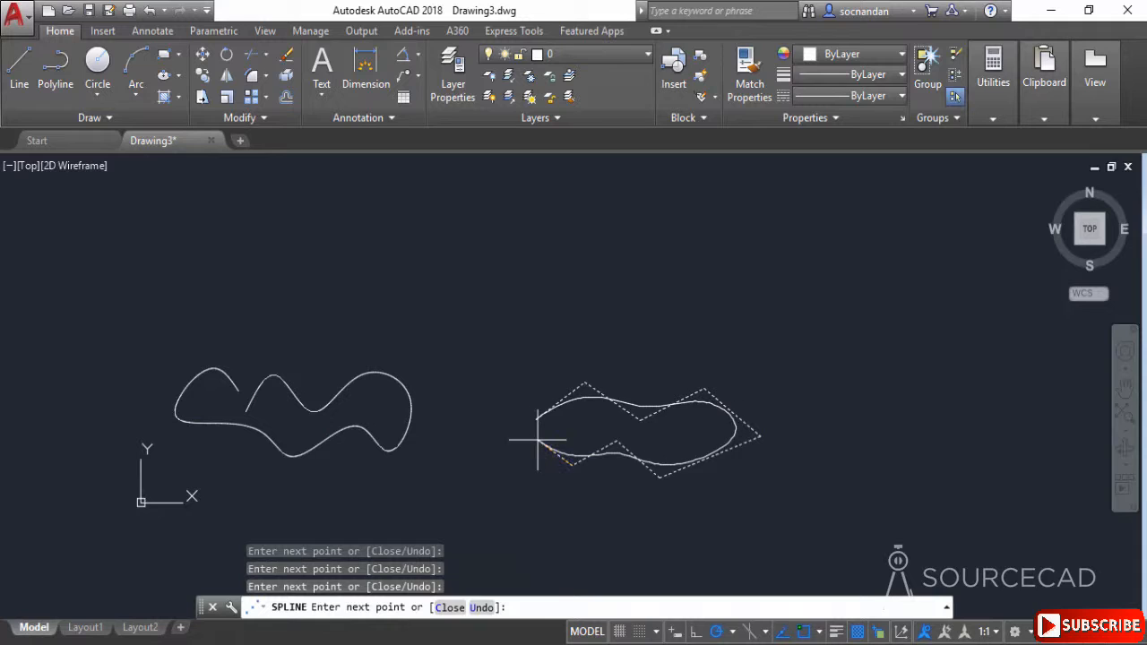
left_click(538, 440)
key("Return")
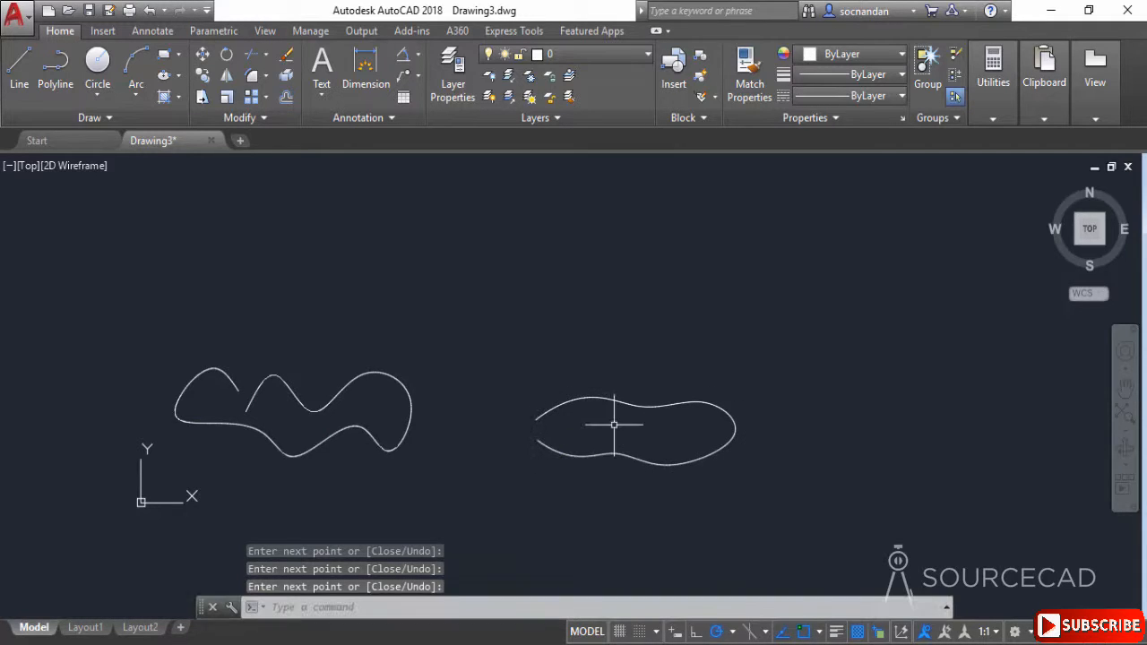
Step: Select the CV spline, switch its grips from control vertices to Fit points, and clear the selection
scroll(615, 420, "up", 2)
left_click(619, 388)
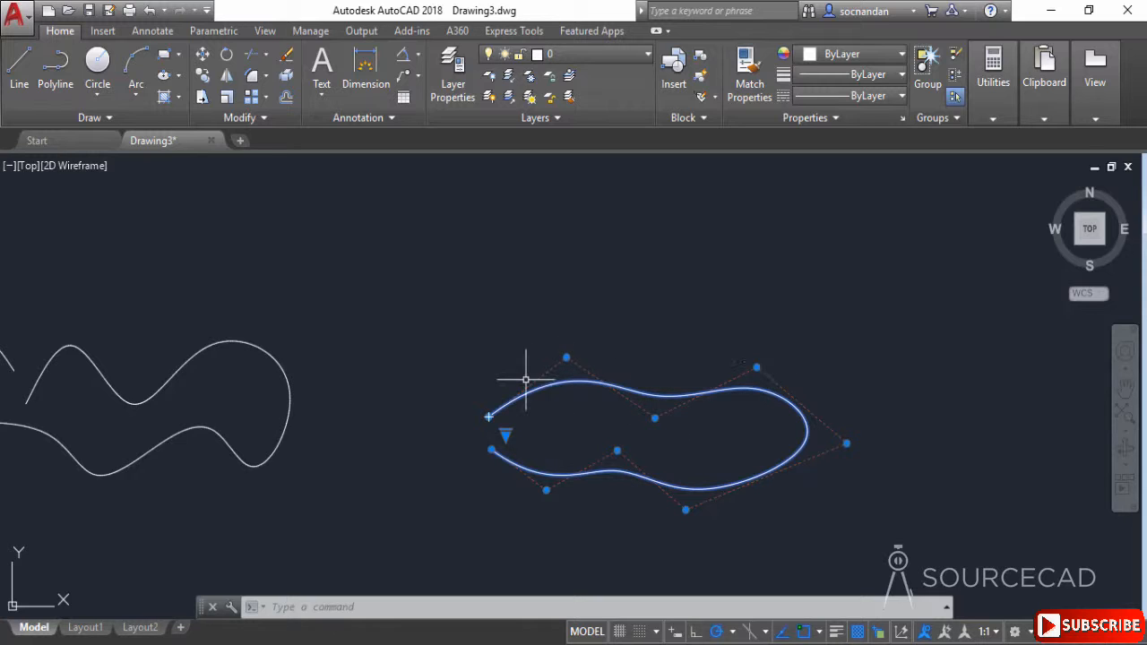
scroll(526, 380, "down", 1)
middle_click_drag(641, 408, 740, 403)
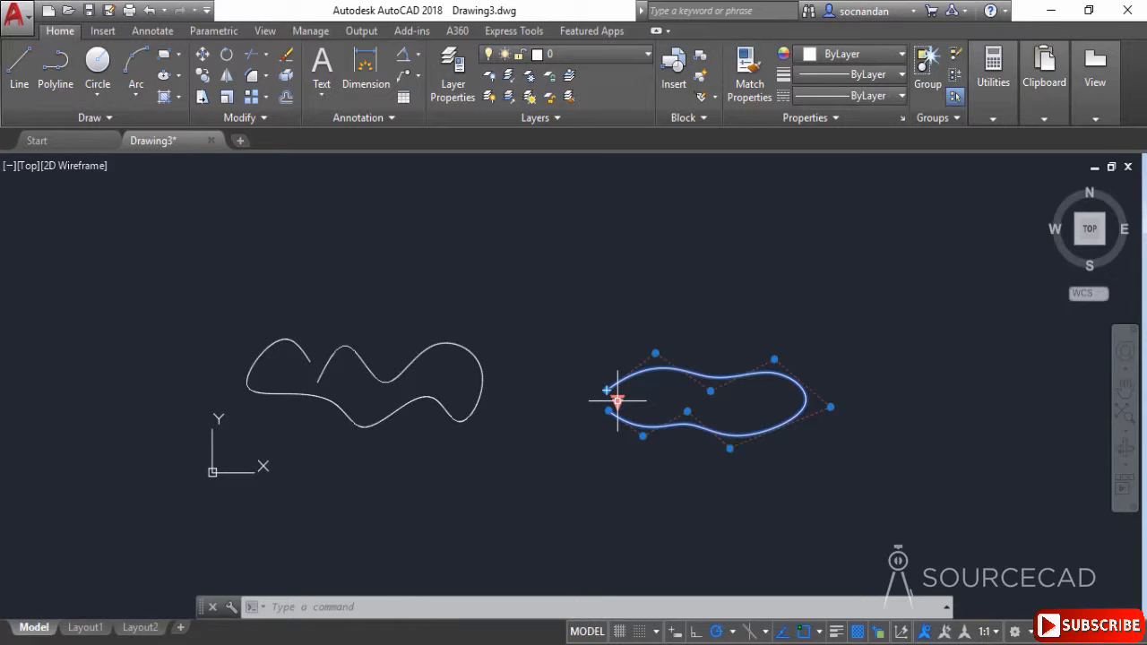
left_click(616, 400)
left_click(652, 415)
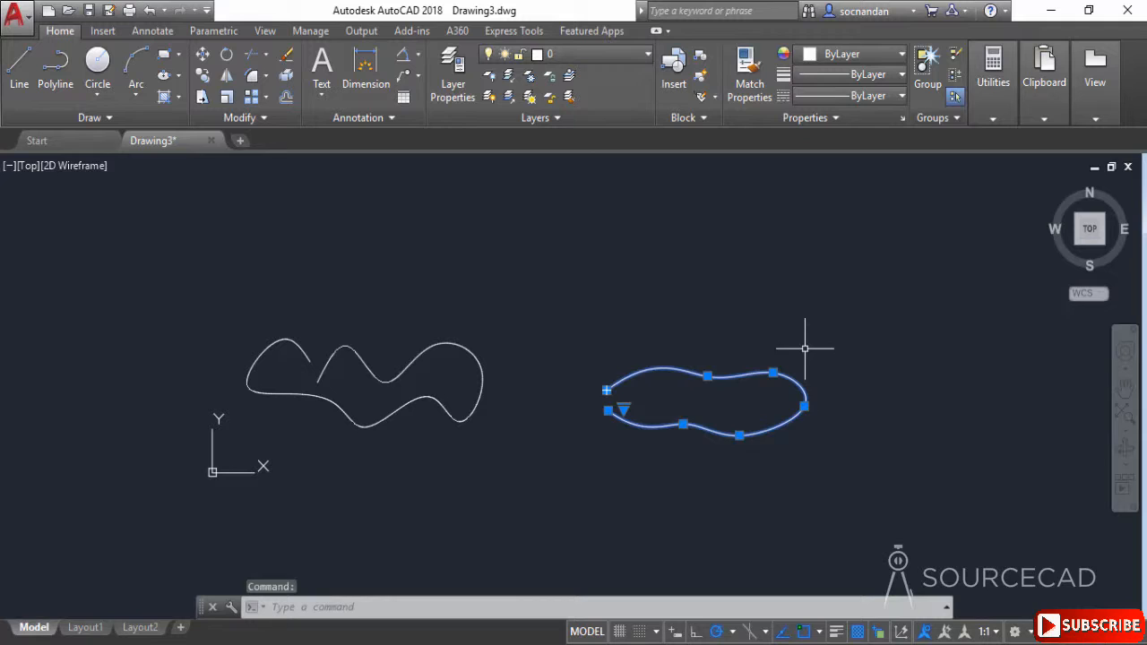
key("Escape")
Step: Select the first, fit-point spline and switch its grips to Control Vertices
left_click(455, 339)
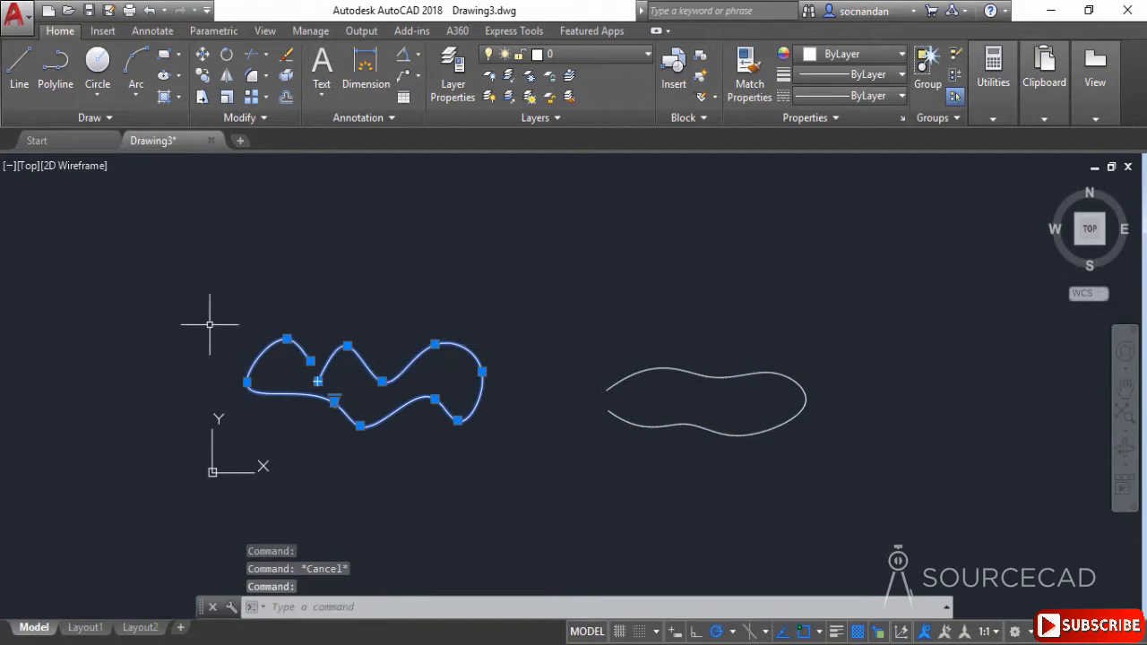
scroll(333, 397, "up", 4)
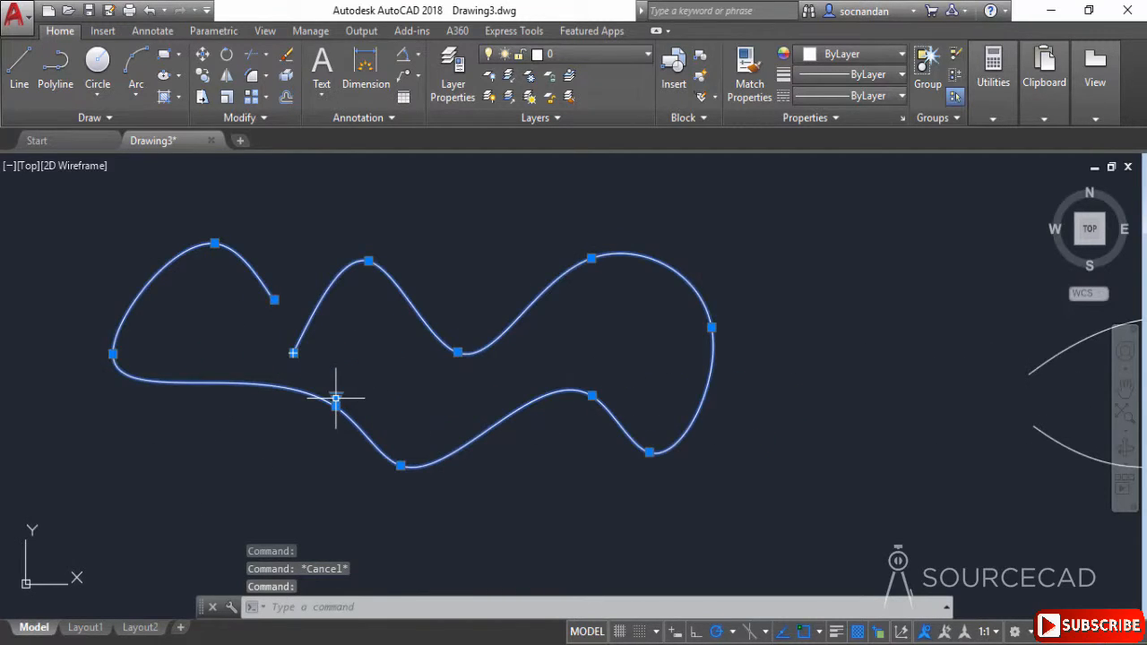
mouse_move(335, 402)
left_click(383, 428)
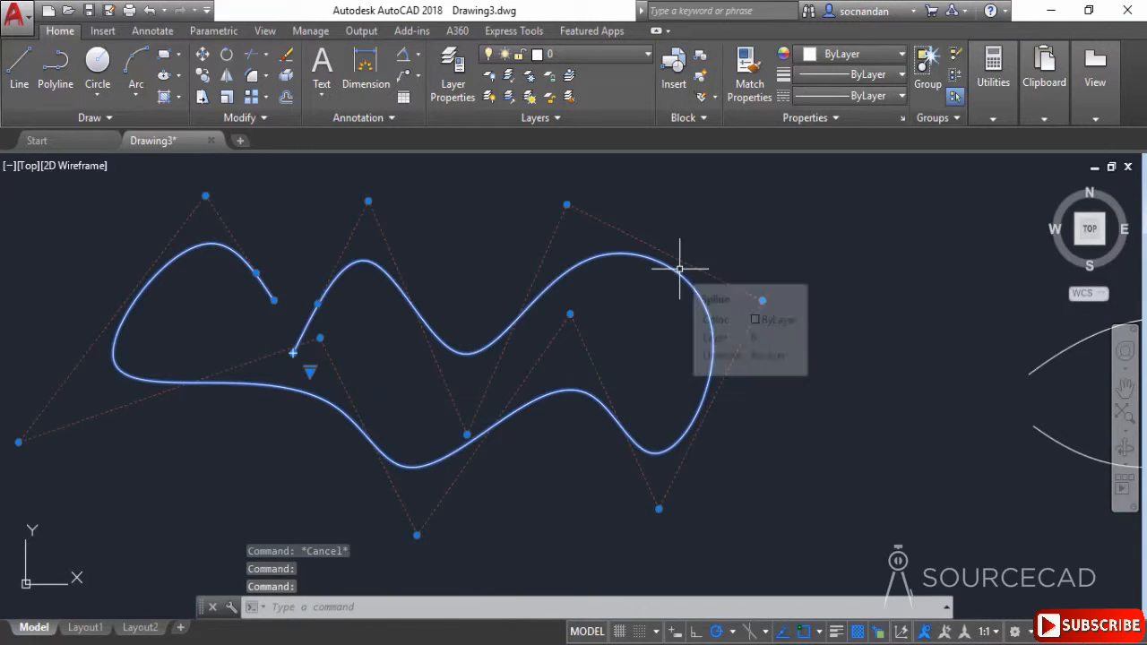
Step: Stretch the first spline's rightmost control vertex up and right, and the vertex above its right lobe up and left
scroll(666, 291, "down", 2)
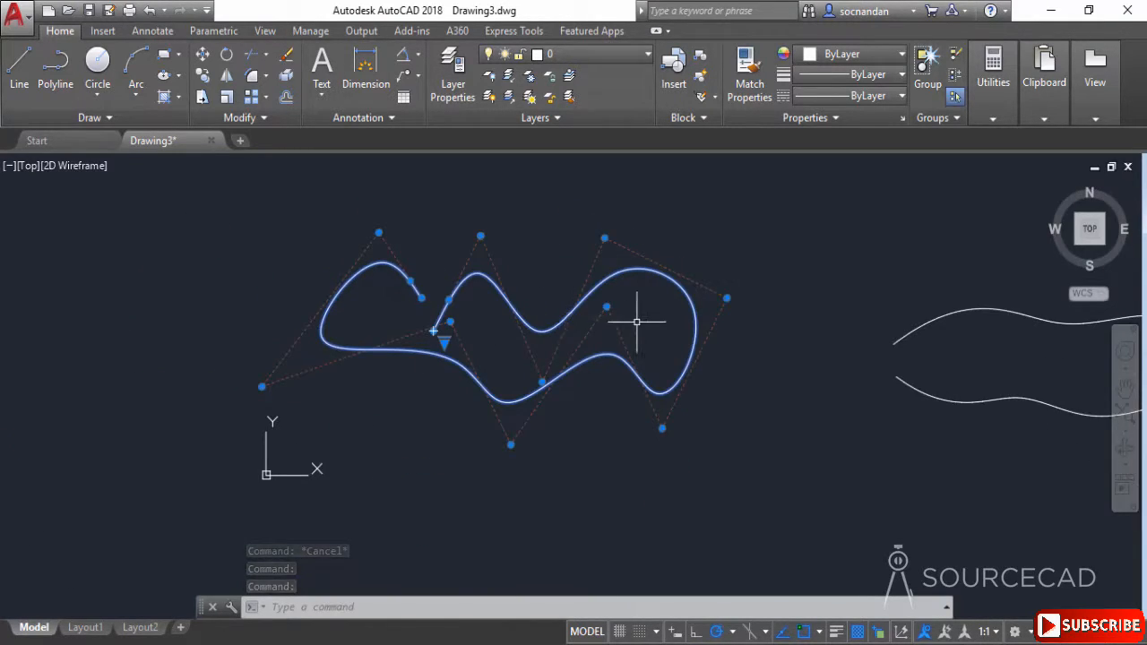
middle_click_drag(654, 313, 572, 345)
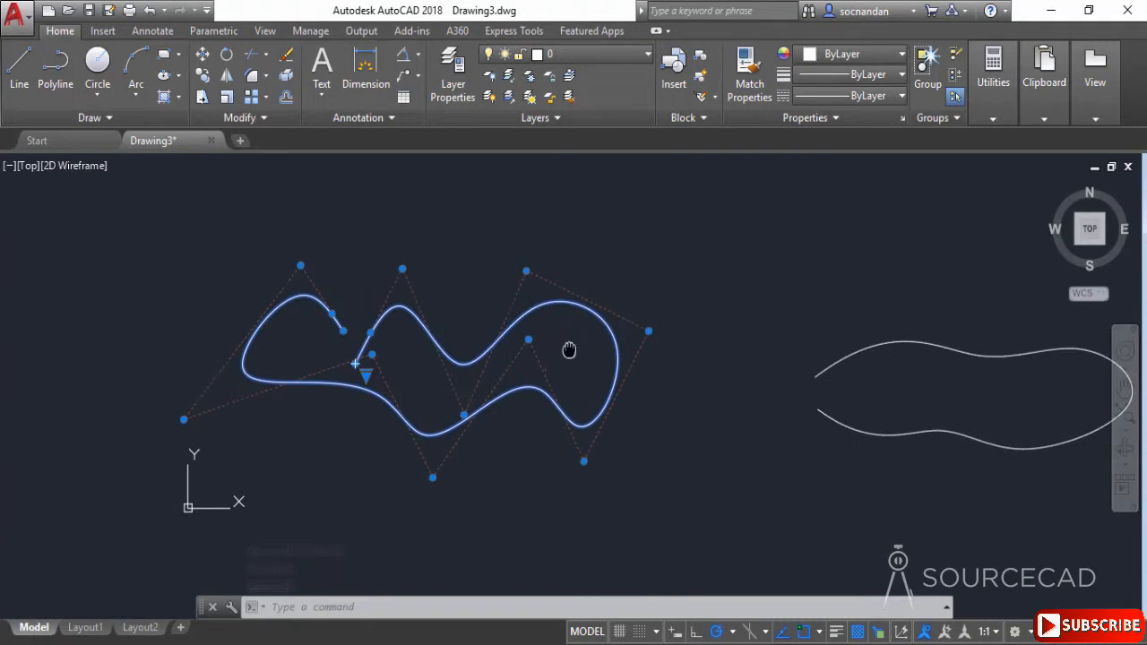
left_click(649, 331)
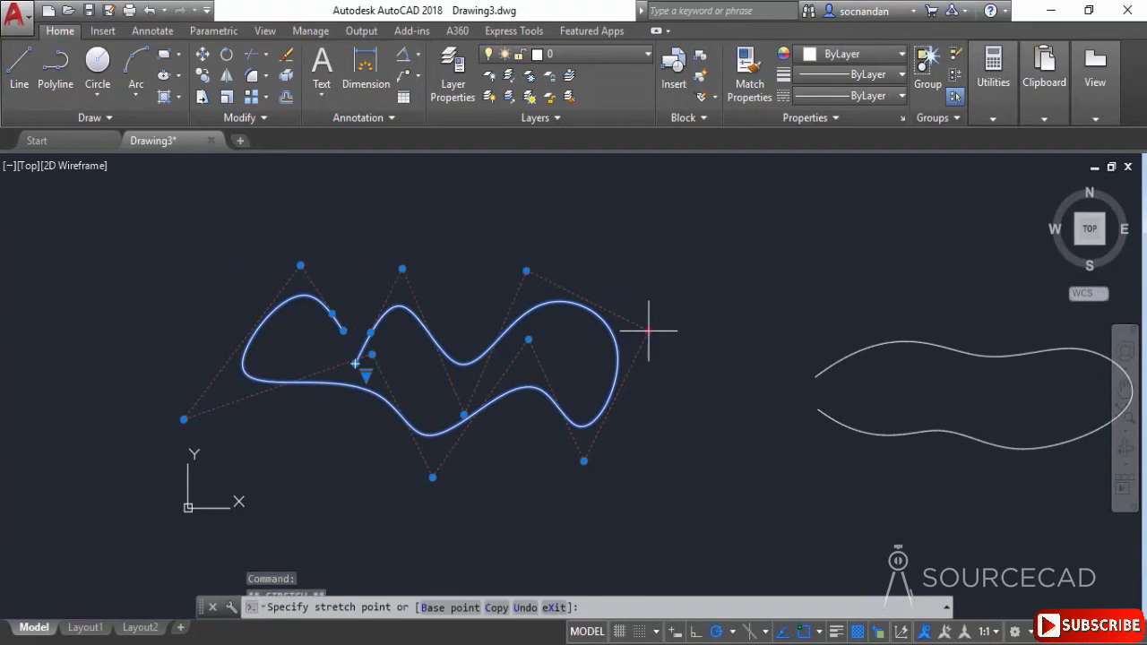
left_click(739, 254)
left_click(526, 270)
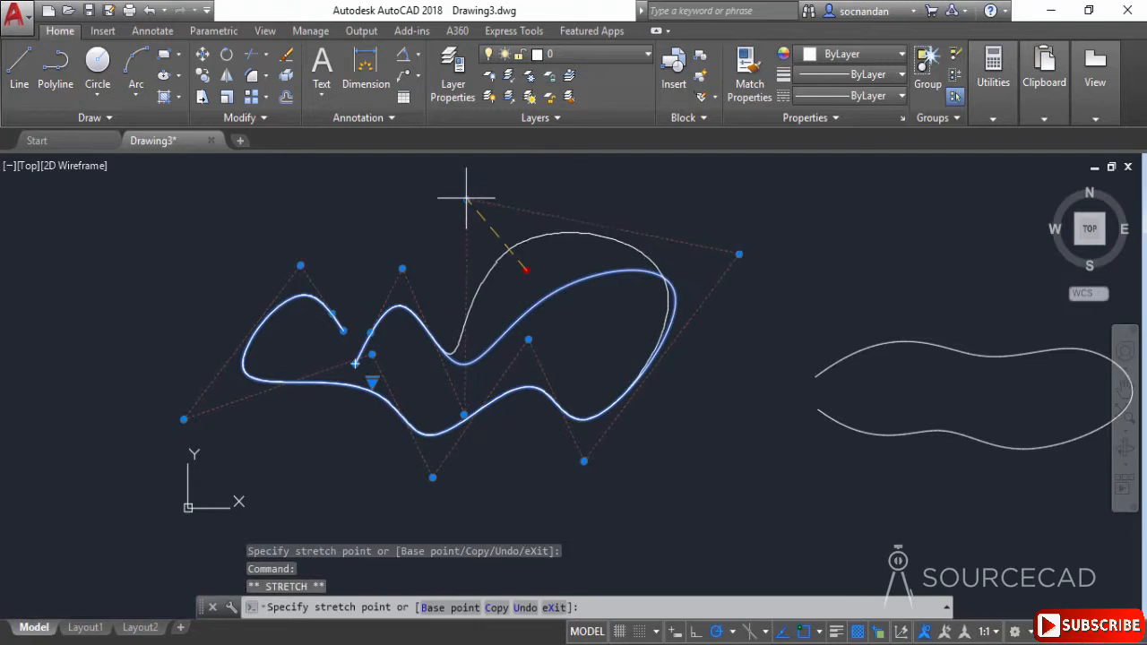
left_click(457, 187)
Step: Stretch the control vertex above the first spline's middle peak up and left, and its far-left vertex inward to the right
left_click(403, 268)
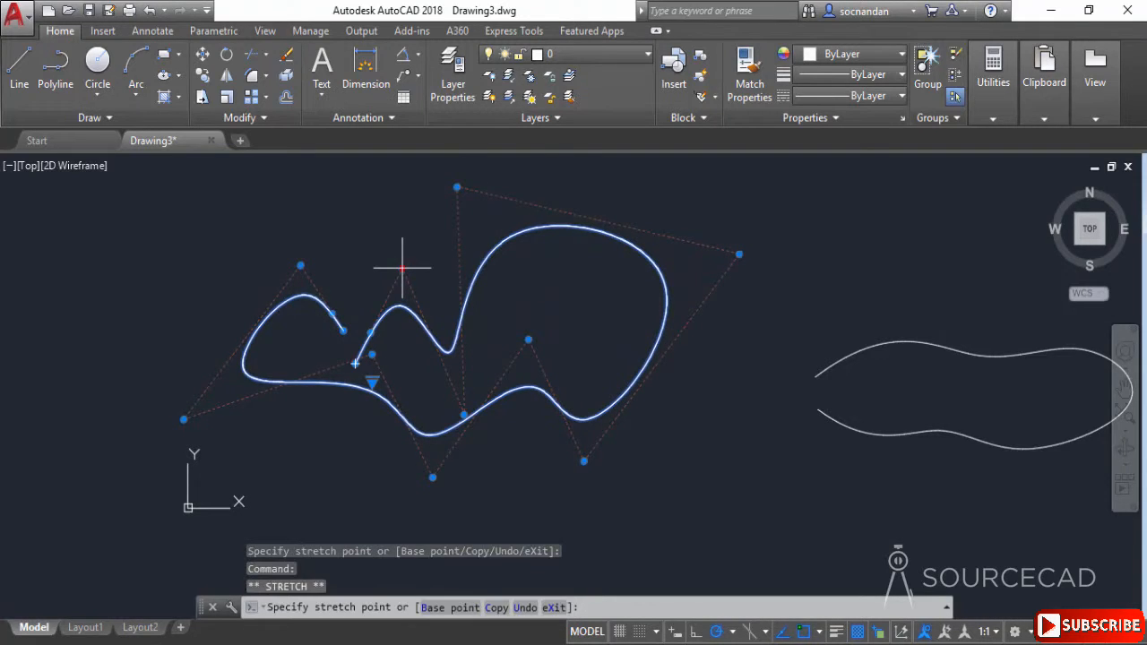
left_click(345, 211)
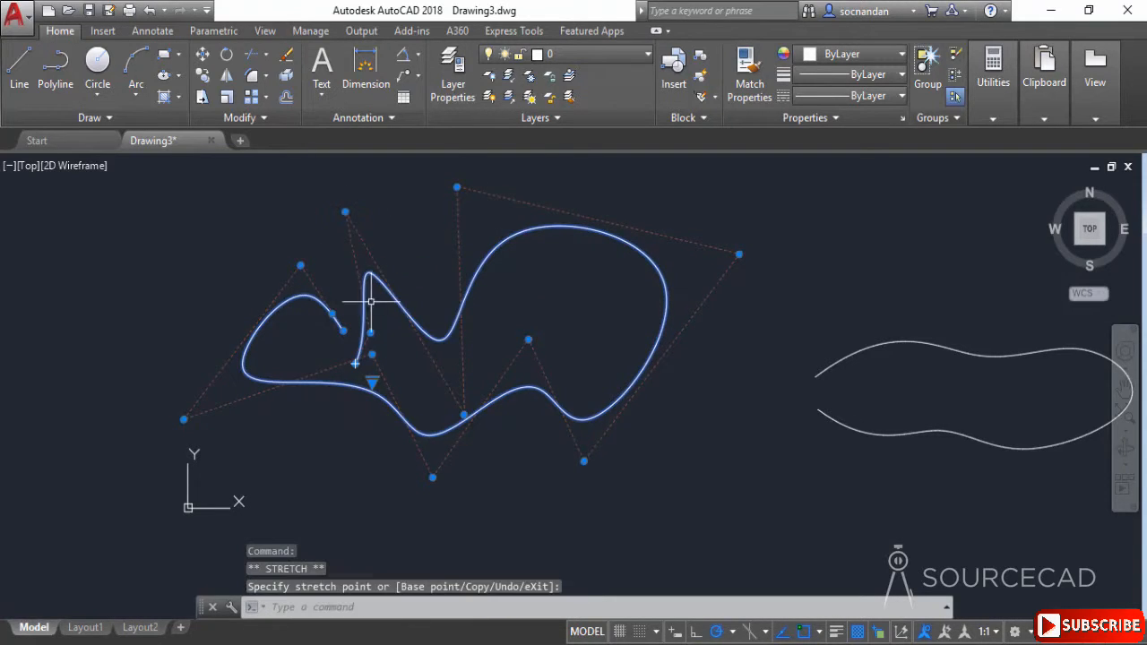
left_click(184, 419)
left_click(264, 421)
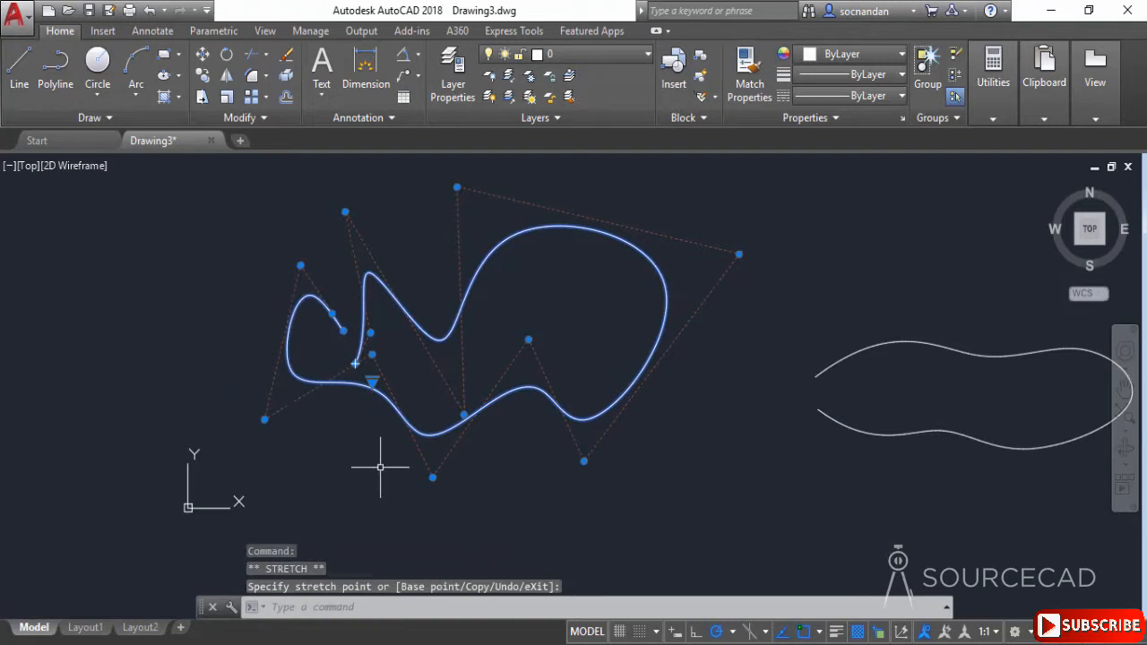
Step: Select the right-hand spline and stretch the fit point on its upper edge well above the curve, slightly to the left
middle_click_drag(944, 384, 699, 423)
key("Escape")
left_click(722, 392)
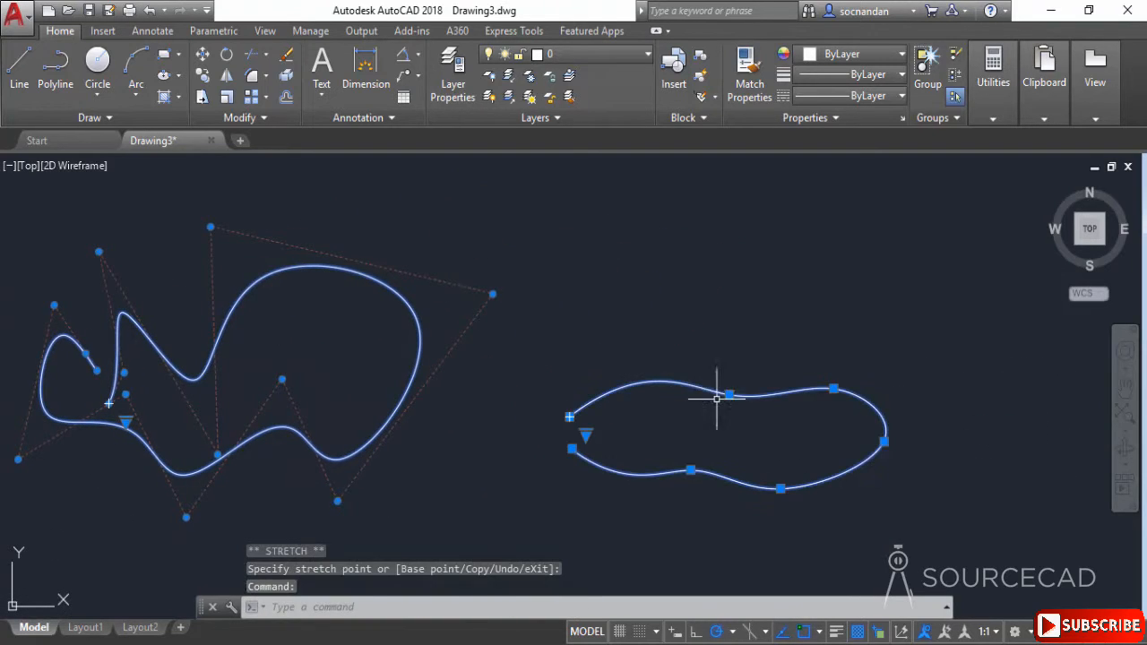
left_click(729, 394)
left_click(684, 304)
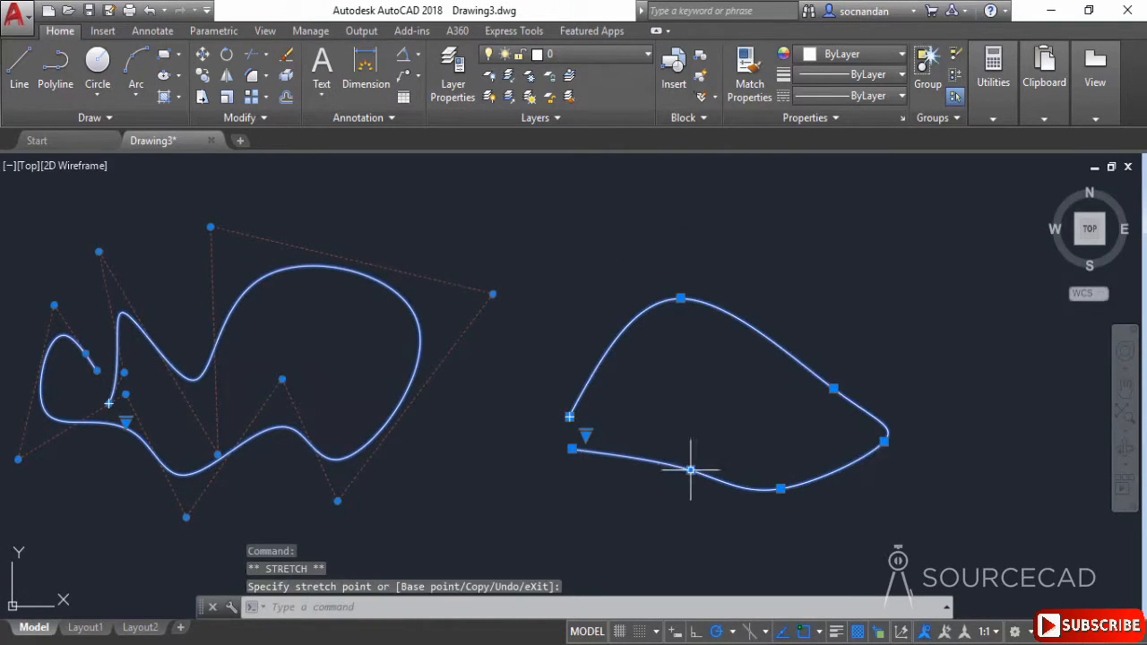
Step: Stretch the right-hand spline's lower-left fit point down and left, move its lower-right one up into the shape, and clear the selection
left_click(602, 523)
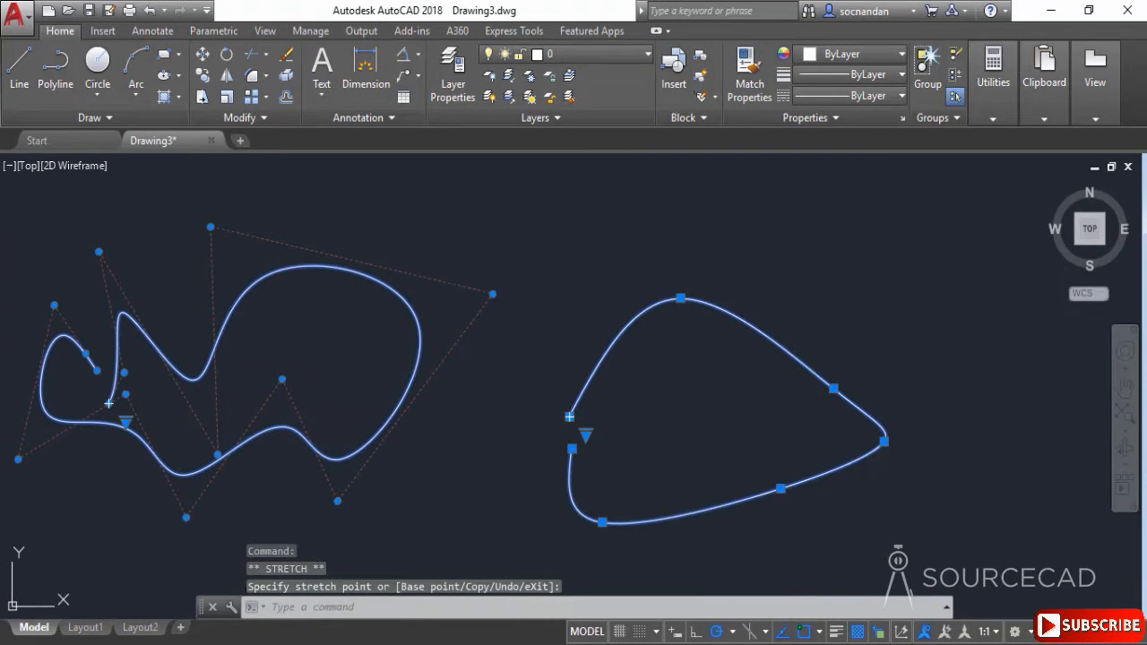
left_click(781, 488)
left_click(711, 412)
key("Escape")
scroll(754, 469, "down", 2)
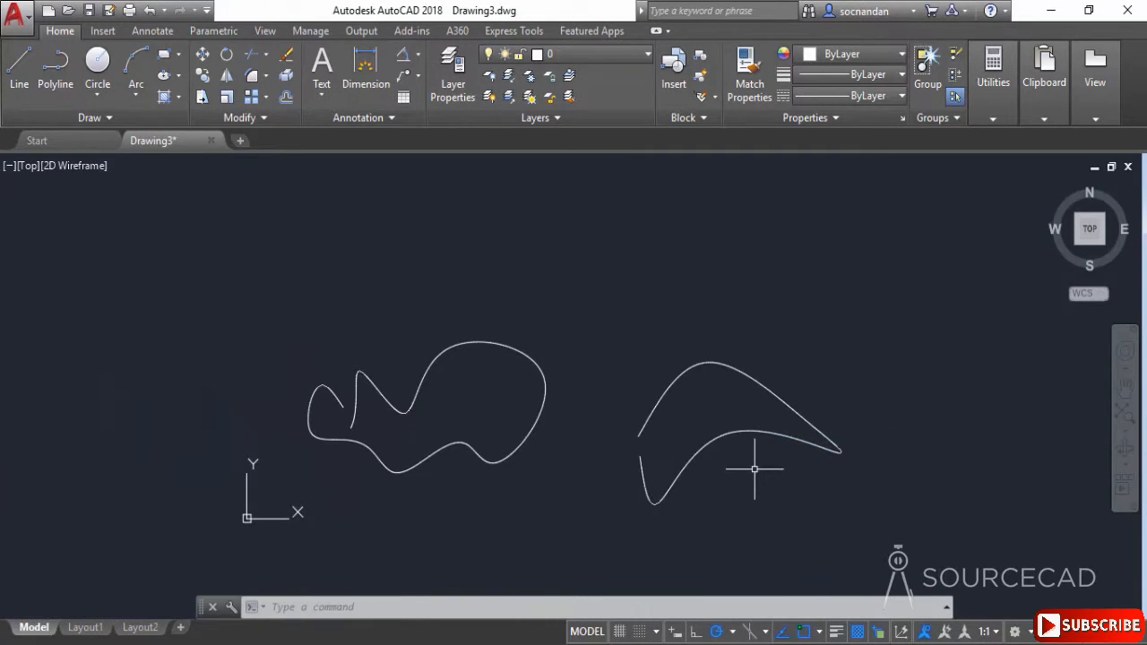